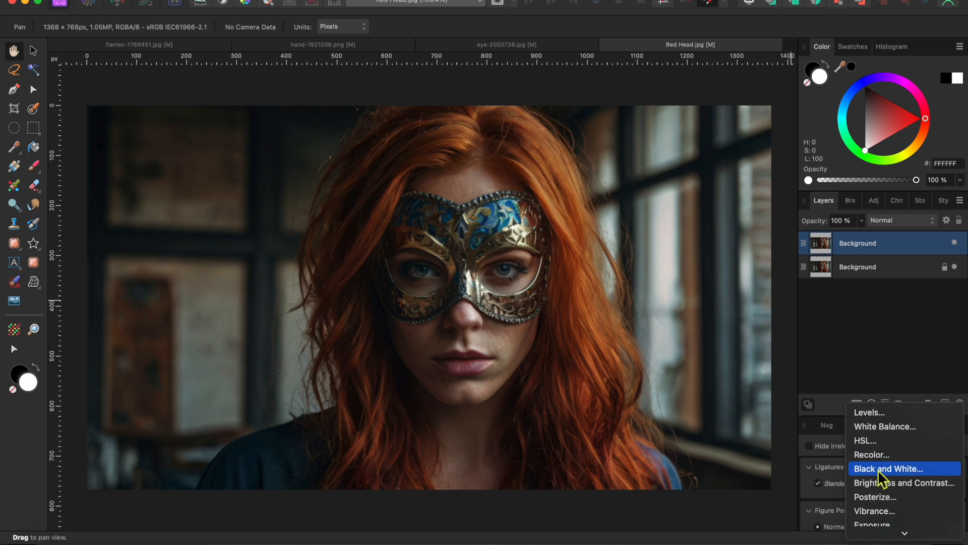
Apply a Black & White adjustment with red 159%, yellow 139% and green 93%, and nest it inside the upper Background layer.
{"action": "left_click_drag", "start_coordinate": [704, 290], "coordinate": [747, 289]}
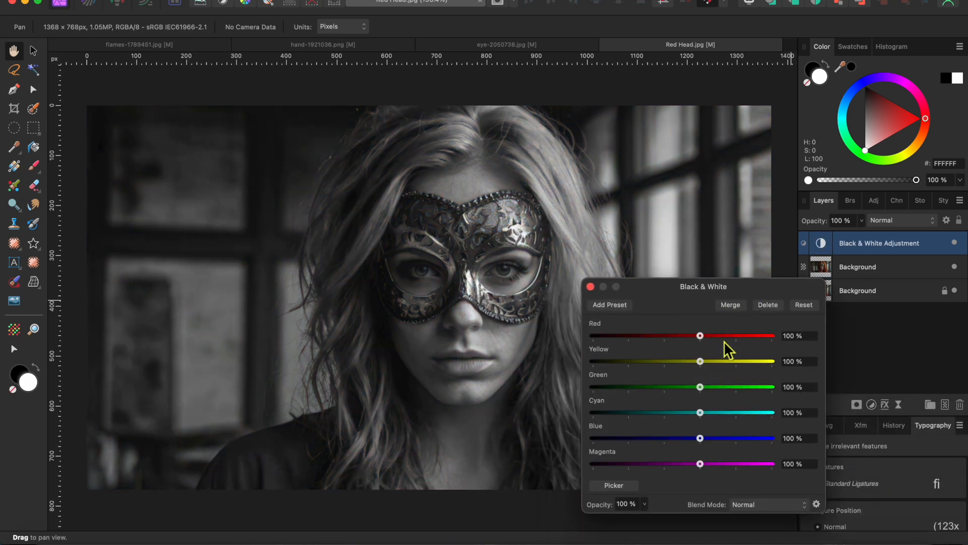
{"action": "left_click_drag", "start_coordinate": [700, 336], "coordinate": [703, 415]}
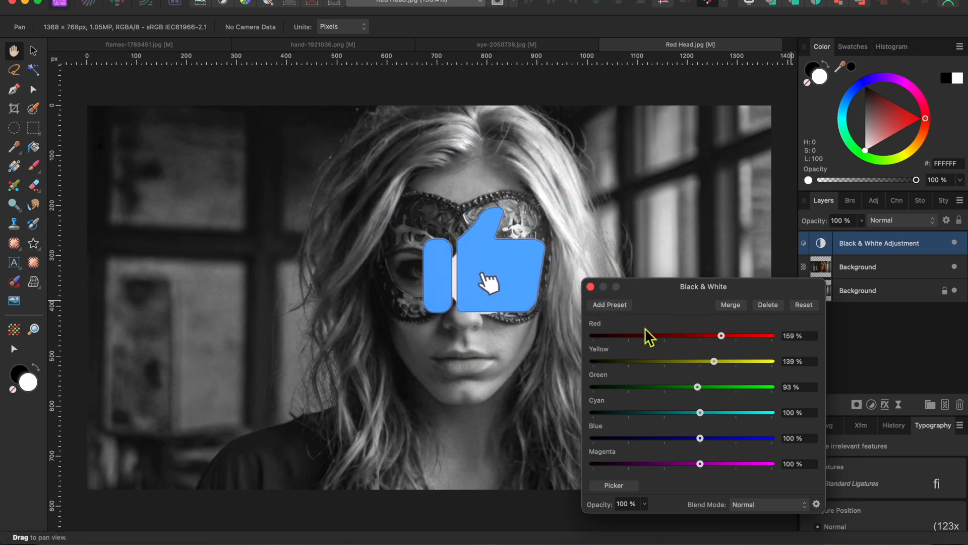
{"action": "left_click", "coordinate": [603, 286]}
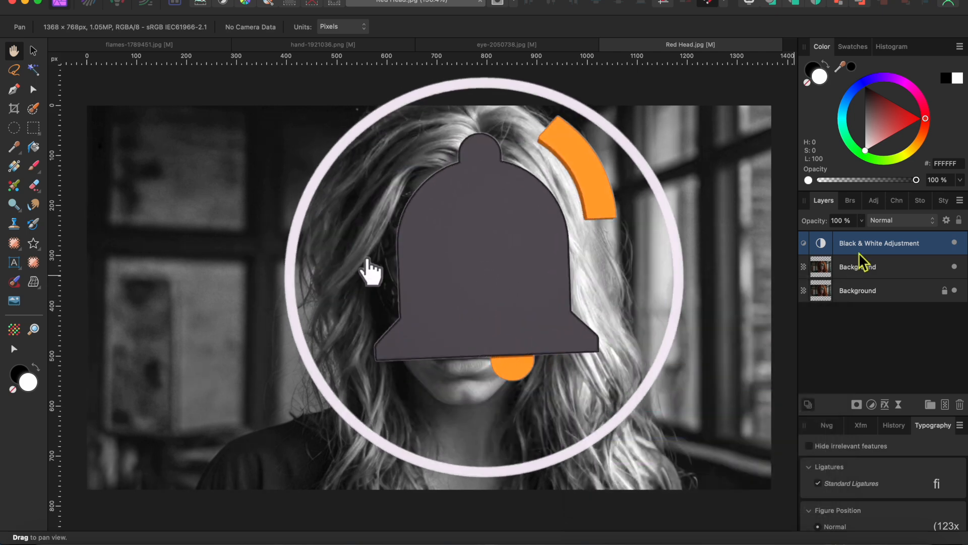
{"action": "left_click_drag", "start_coordinate": [918, 247], "coordinate": [915, 265]}
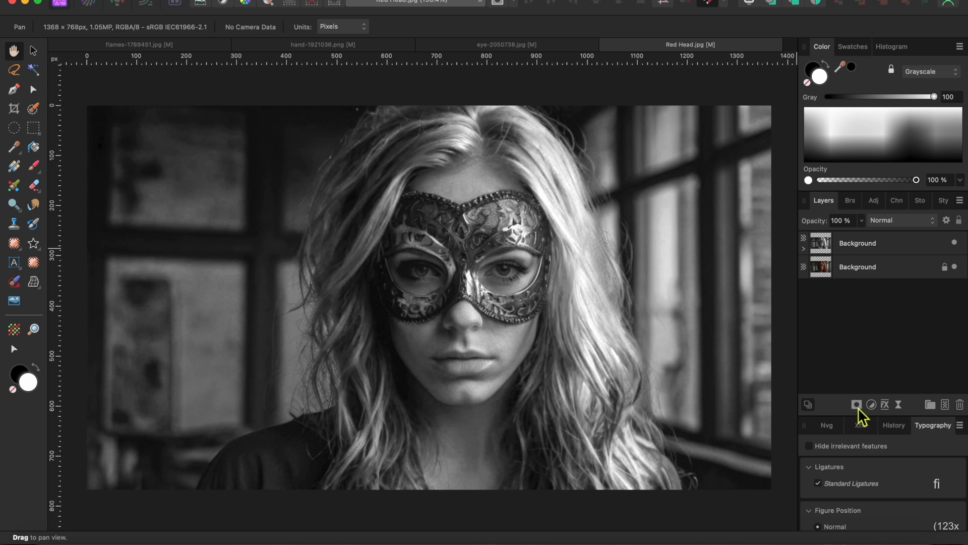
Add a mask to the upper Background layer and activate the Paint Brush with black as the painting colour.
{"action": "left_click", "coordinate": [878, 235]}
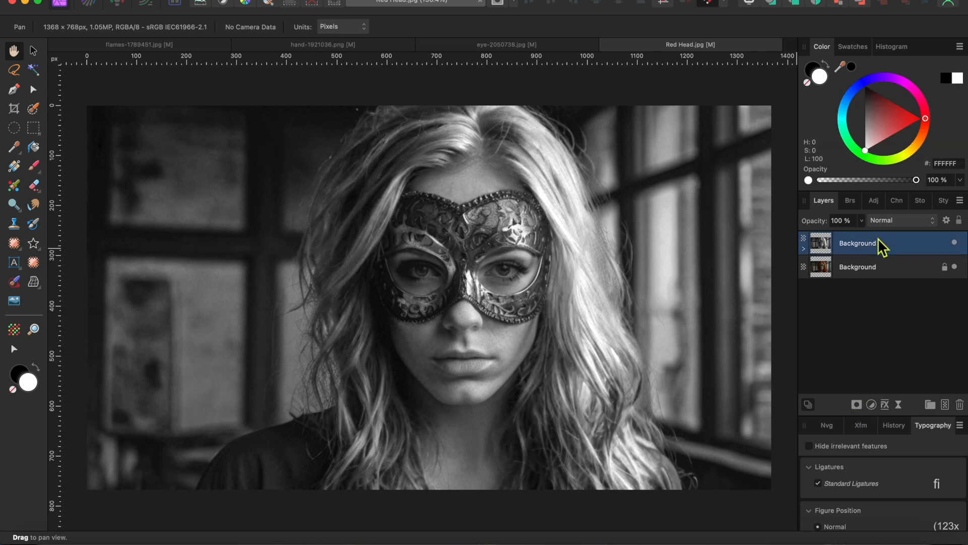
{"action": "left_click", "coordinate": [858, 404]}
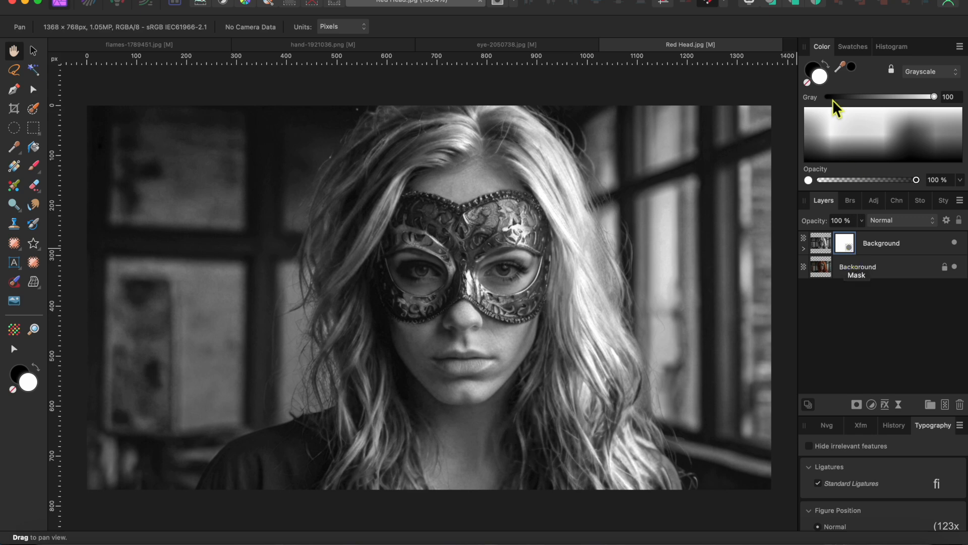
{"action": "left_click", "coordinate": [825, 65]}
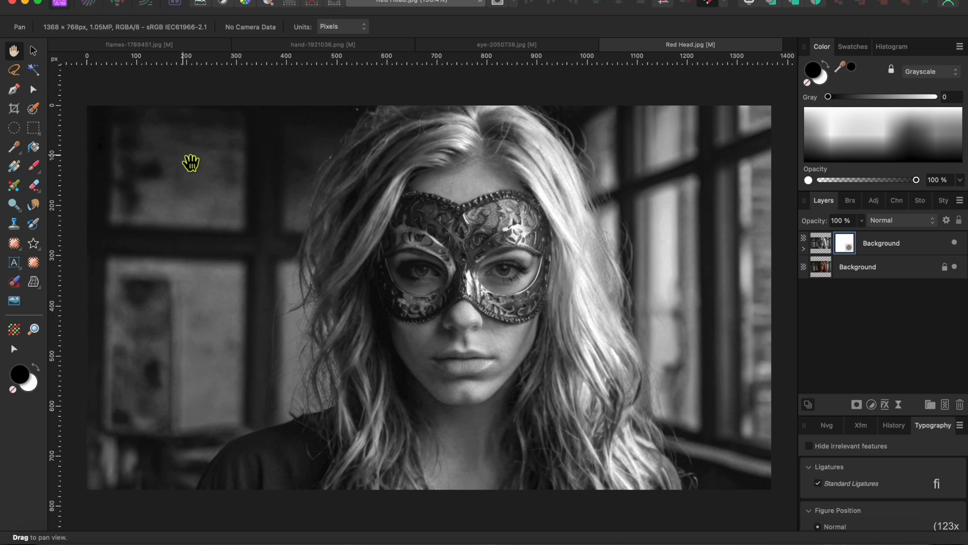
{"action": "left_click", "coordinate": [34, 167]}
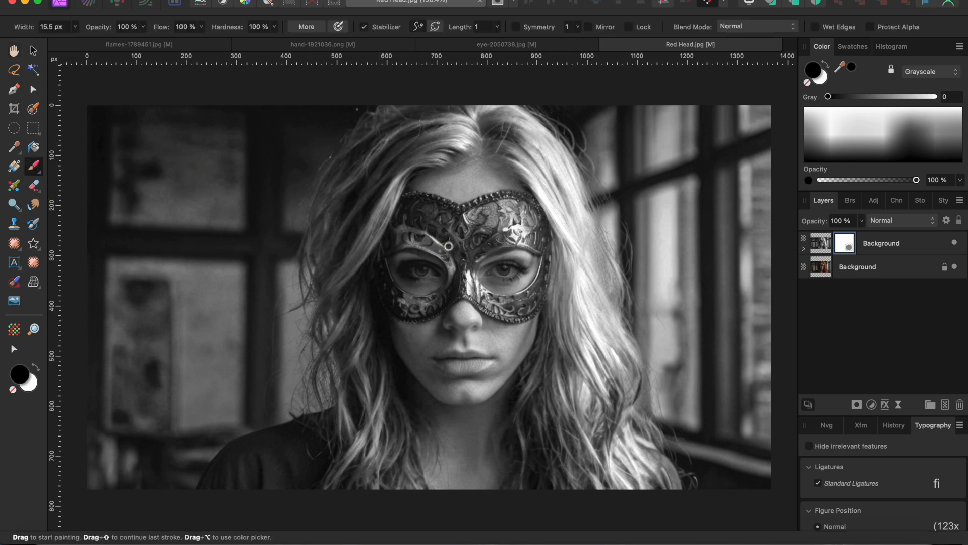
Choose the 64 px Round Soft Brush from the Basic brushes for painting around the masquerade mask.
{"action": "scroll", "coordinate": [448, 247], "scroll_direction": "up", "scroll_amount": 5}
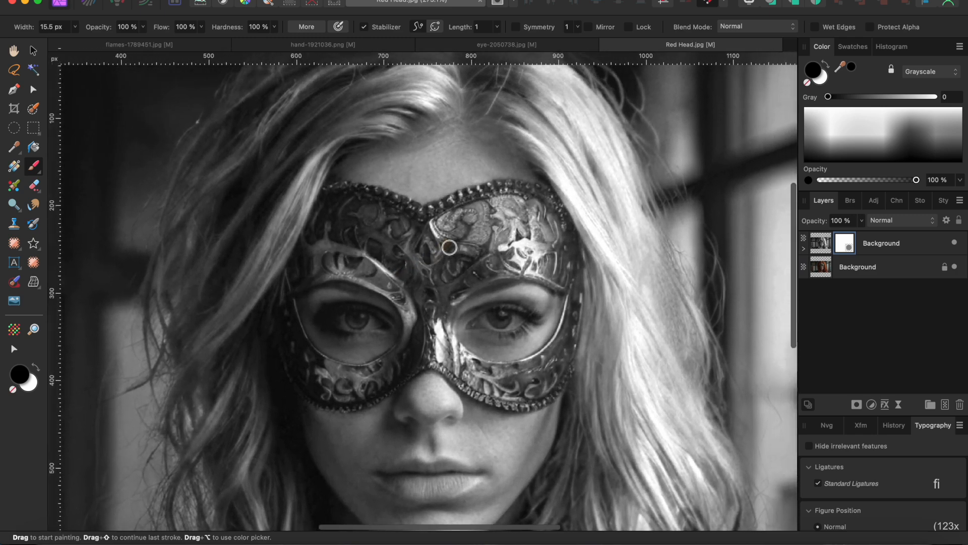
{"action": "scroll", "coordinate": [449, 246], "scroll_direction": "up", "scroll_amount": 3}
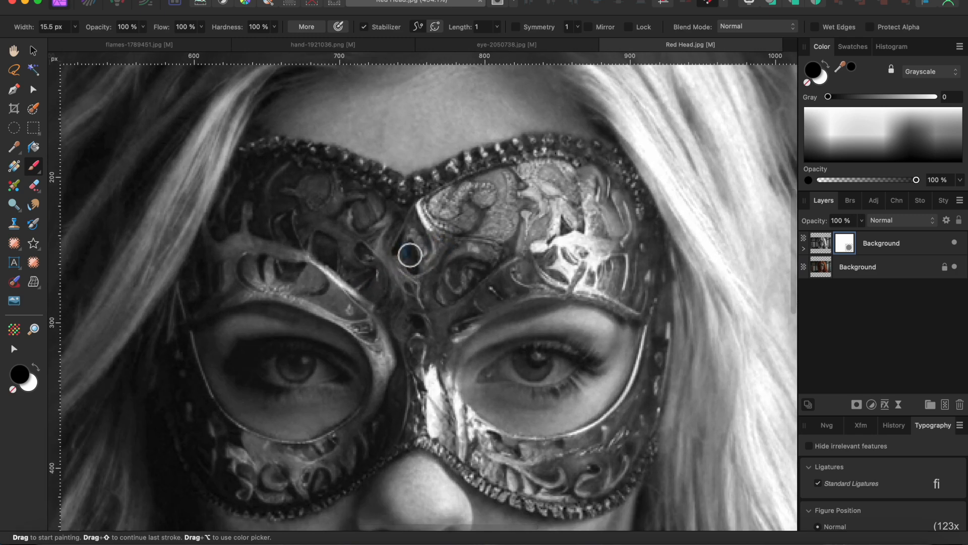
{"action": "left_click", "coordinate": [851, 202]}
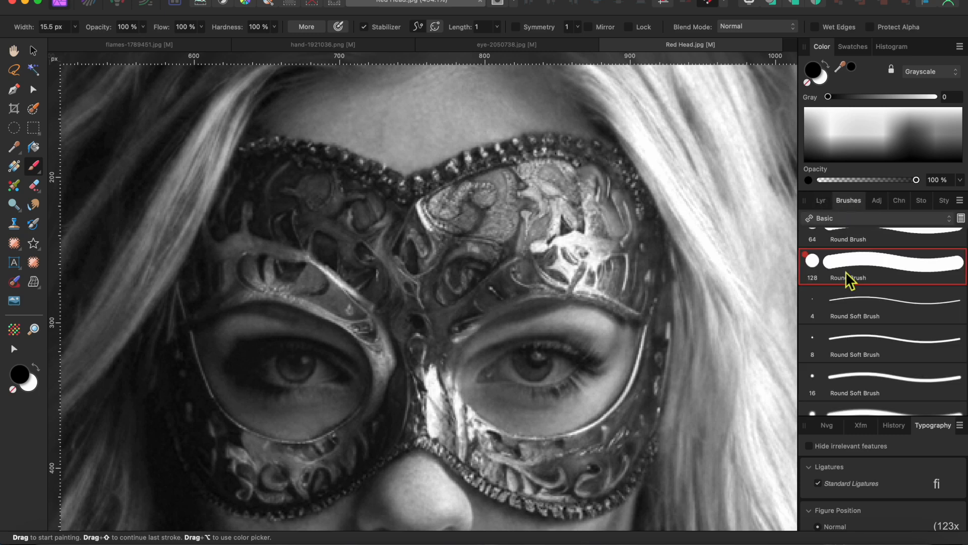
{"action": "scroll", "coordinate": [887, 350], "scroll_direction": "down", "scroll_amount": 4}
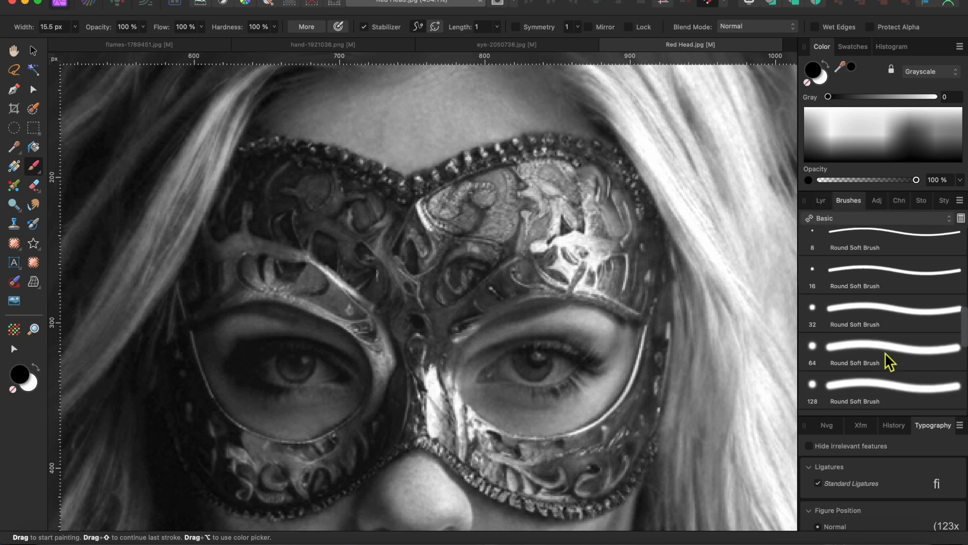
{"action": "scroll", "coordinate": [889, 361], "scroll_direction": "down", "scroll_amount": 1}
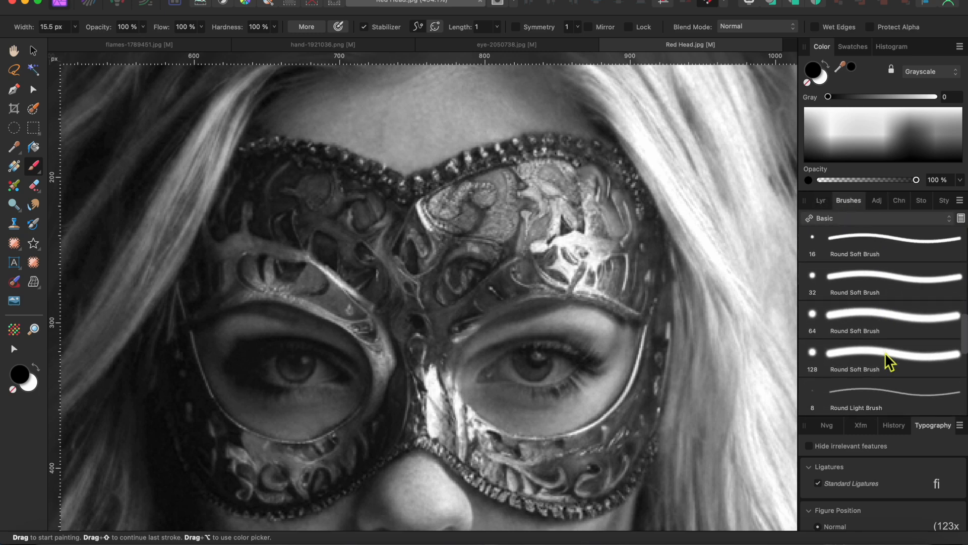
{"action": "left_click", "coordinate": [882, 316]}
Paint black on the layer mask over the whole masquerade mask, reducing the brush to 39.3 px, to bring back its original colours.
{"action": "mouse_move", "coordinate": [172, 390]}
{"action": "left_mouse_down"}
{"action": "mouse_move", "coordinate": [169, 305]}
{"action": "mouse_move", "coordinate": [245, 230]}
{"action": "mouse_move", "coordinate": [310, 194]}
{"action": "mouse_move", "coordinate": [247, 278]}
{"action": "mouse_move", "coordinate": [353, 287]}
{"action": "mouse_move", "coordinate": [379, 212]}
{"action": "mouse_move", "coordinate": [429, 206]}
{"action": "left_mouse_up"}
{"action": "mouse_move", "coordinate": [259, 164]}
{"action": "left_mouse_down"}
{"action": "mouse_move", "coordinate": [344, 174]}
{"action": "mouse_move", "coordinate": [469, 217]}
{"action": "mouse_move", "coordinate": [406, 285]}
{"action": "mouse_move", "coordinate": [455, 245]}
{"action": "mouse_move", "coordinate": [595, 262]}
{"action": "mouse_move", "coordinate": [479, 274]}
{"action": "mouse_move", "coordinate": [440, 301]}
{"action": "mouse_move", "coordinate": [419, 358]}
{"action": "mouse_move", "coordinate": [460, 444]}
{"action": "mouse_move", "coordinate": [491, 459]}
{"action": "mouse_move", "coordinate": [474, 442]}
{"action": "mouse_move", "coordinate": [567, 487]}
{"action": "mouse_move", "coordinate": [554, 461]}
{"action": "mouse_move", "coordinate": [517, 456]}
{"action": "mouse_move", "coordinate": [571, 450]}
{"action": "mouse_move", "coordinate": [581, 460]}
{"action": "mouse_move", "coordinate": [609, 436]}
{"action": "mouse_move", "coordinate": [640, 389]}
{"action": "mouse_move", "coordinate": [653, 326]}
{"action": "mouse_move", "coordinate": [608, 193]}
{"action": "mouse_move", "coordinate": [647, 241]}
{"action": "mouse_move", "coordinate": [655, 450]}
{"action": "mouse_move", "coordinate": [636, 443]}
{"action": "mouse_move", "coordinate": [506, 491]}
{"action": "mouse_move", "coordinate": [439, 453]}
{"action": "mouse_move", "coordinate": [254, 459]}
{"action": "mouse_move", "coordinate": [265, 478]}
{"action": "mouse_move", "coordinate": [350, 463]}
{"action": "mouse_move", "coordinate": [246, 480]}
{"action": "mouse_move", "coordinate": [173, 403]}
{"action": "mouse_move", "coordinate": [175, 355]}
{"action": "mouse_move", "coordinate": [182, 379]}
{"action": "left_mouse_up"}
{"action": "key", "text": "bracketleft"}
{"action": "key", "text": "bracketleft"}
{"action": "key", "text": "bracketleft"}
{"action": "mouse_move", "coordinate": [236, 461]}
{"action": "left_mouse_down"}
{"action": "mouse_move", "coordinate": [259, 453]}
{"action": "mouse_move", "coordinate": [218, 439]}
{"action": "mouse_move", "coordinate": [344, 473]}
{"action": "mouse_move", "coordinate": [393, 449]}
{"action": "mouse_move", "coordinate": [372, 323]}
{"action": "mouse_move", "coordinate": [325, 295]}
{"action": "mouse_move", "coordinate": [543, 249]}
{"action": "mouse_move", "coordinate": [619, 286]}
{"action": "mouse_move", "coordinate": [476, 303]}
{"action": "left_mouse_up"}
{"action": "left_click_drag", "start_coordinate": [562, 489], "coordinate": [453, 415]}
{"action": "left_click_drag", "start_coordinate": [625, 478], "coordinate": [658, 403]}
{"action": "key", "text": "super+z"}
{"action": "mouse_move", "coordinate": [532, 485]}
{"action": "left_mouse_down"}
{"action": "mouse_move", "coordinate": [621, 465]}
{"action": "mouse_move", "coordinate": [662, 313]}
{"action": "mouse_move", "coordinate": [655, 282]}
{"action": "left_mouse_up"}
{"action": "left_click_drag", "start_coordinate": [580, 189], "coordinate": [571, 157]}
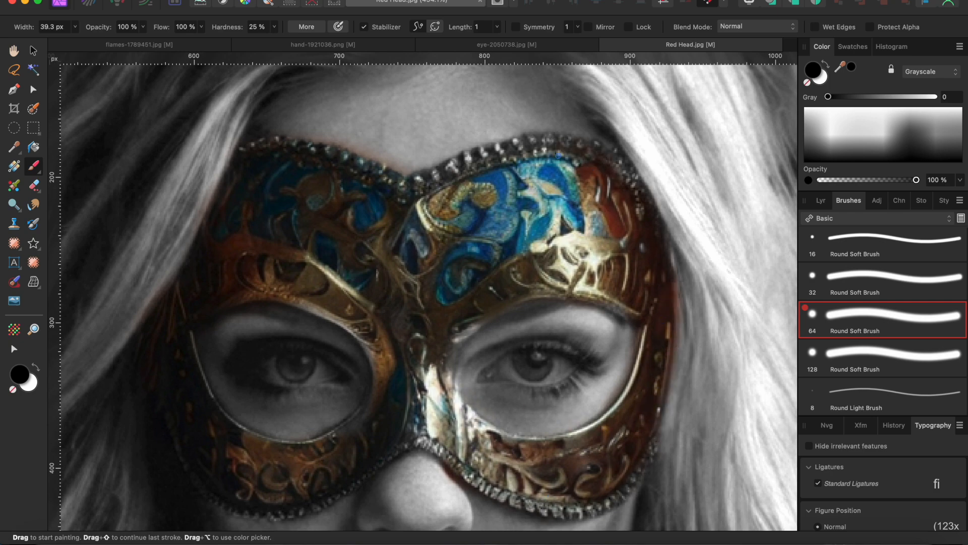
Paint white with a 12.6 px brush along the masquerade mask's upper edge to remove the colour spill on the forehead.
{"action": "scroll", "coordinate": [440, 272], "scroll_direction": "down", "scroll_amount": 4}
{"action": "scroll", "coordinate": [438, 275], "scroll_direction": "left", "scroll_amount": 1}
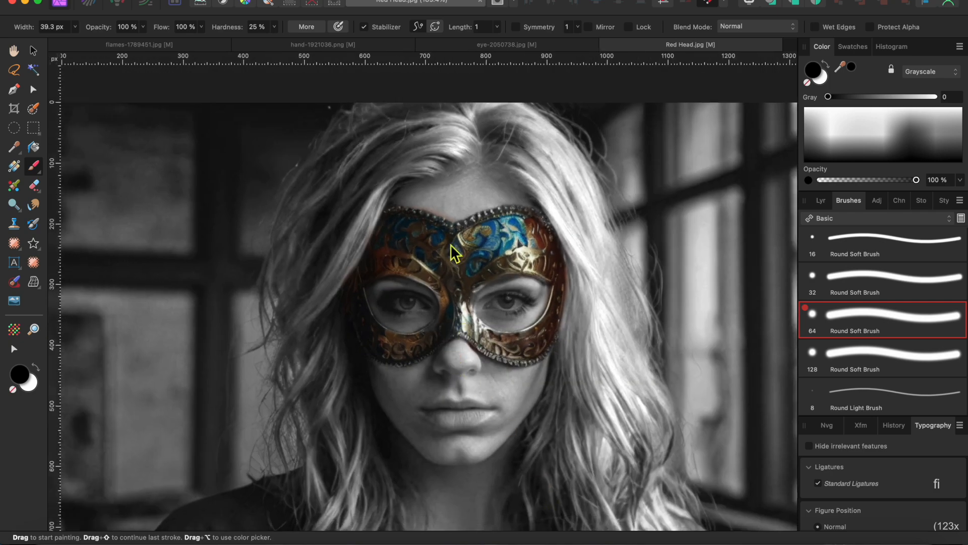
{"action": "scroll", "coordinate": [456, 250], "scroll_direction": "up", "scroll_amount": 10}
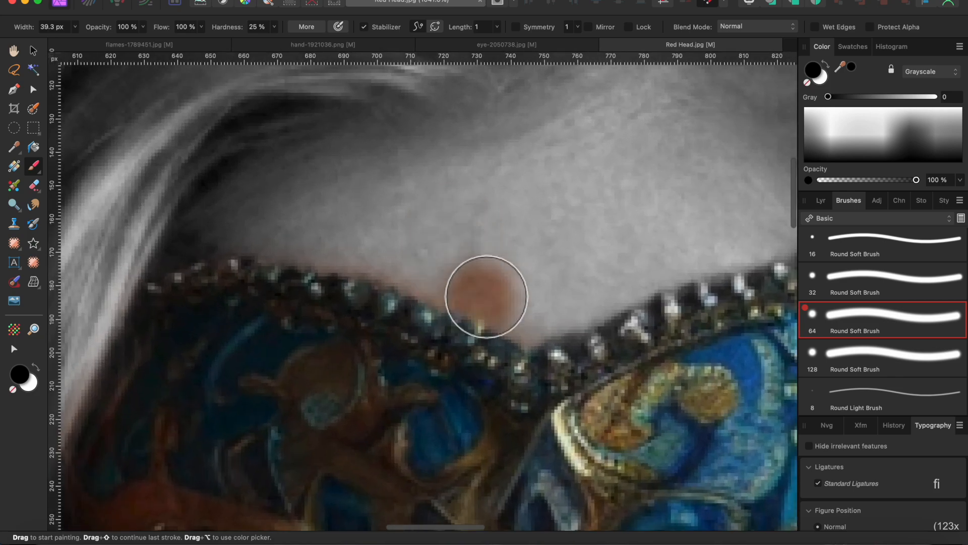
{"action": "left_click", "coordinate": [825, 82]}
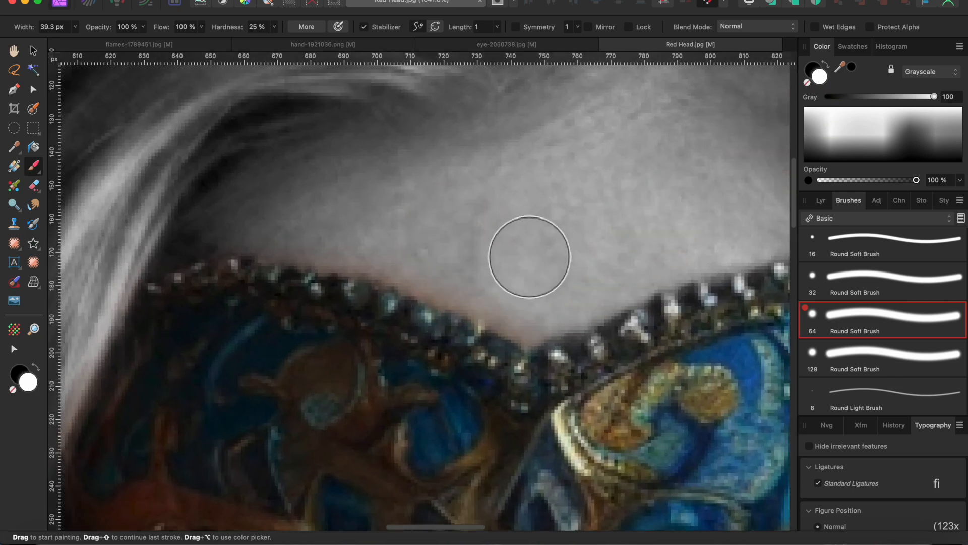
{"action": "key", "text": "bracketleft"}
{"action": "key", "text": "bracketleft"}
{"action": "key", "text": "bracketleft"}
{"action": "key", "text": "bracketleft"}
{"action": "key", "text": "bracketleft"}
{"action": "key", "text": "bracketleft"}
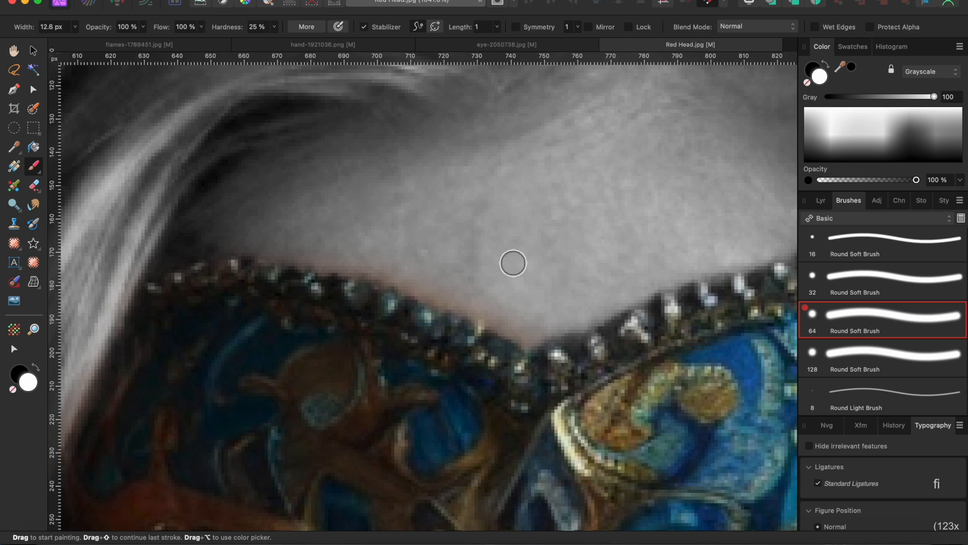
{"action": "mouse_move", "coordinate": [519, 332]}
{"action": "left_mouse_down"}
{"action": "mouse_move", "coordinate": [382, 267]}
{"action": "mouse_move", "coordinate": [284, 255]}
{"action": "left_mouse_up"}
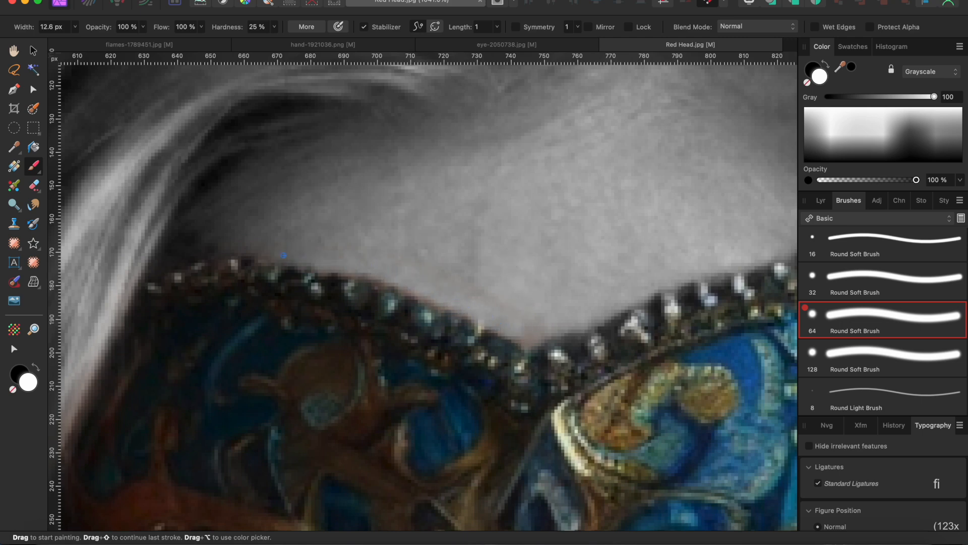
Clean up the colour spill along the masquerade mask's outer edge beside the bright hair, painting with white.
{"action": "scroll", "coordinate": [537, 326], "scroll_direction": "down", "scroll_amount": 10}
{"action": "scroll", "coordinate": [536, 326], "scroll_direction": "right", "scroll_amount": 10}
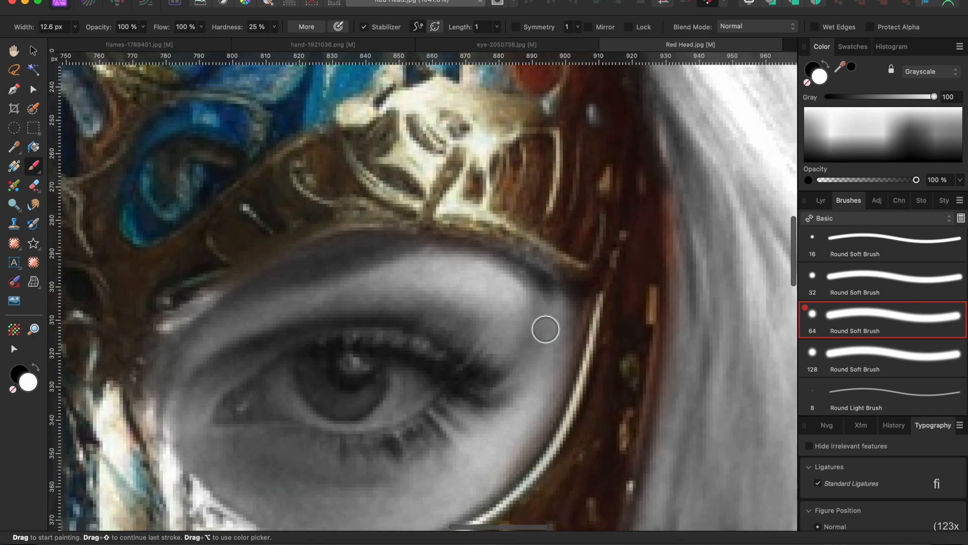
{"action": "scroll", "coordinate": [545, 329], "scroll_direction": "down", "scroll_amount": 5}
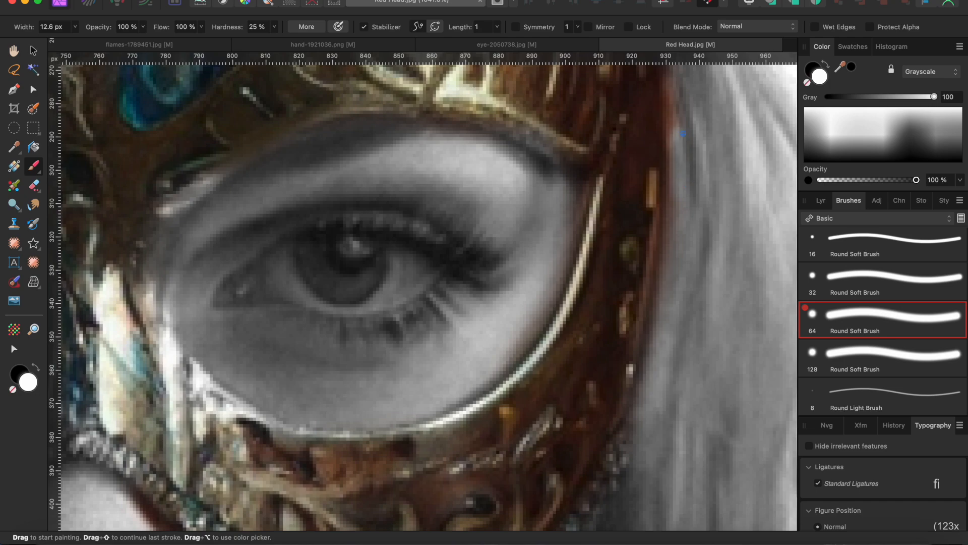
{"action": "scroll", "coordinate": [683, 81], "scroll_direction": "up", "scroll_amount": 8}
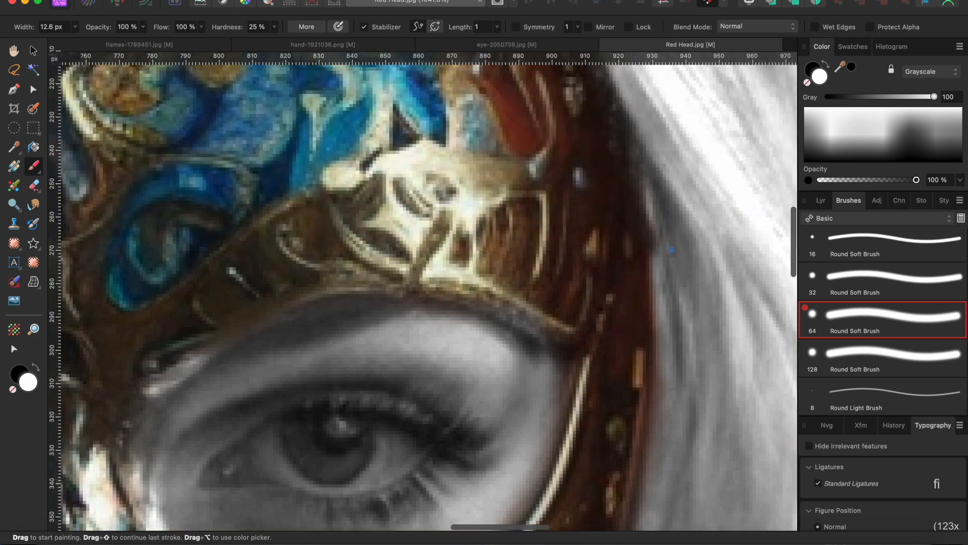
{"action": "scroll", "coordinate": [677, 248], "scroll_direction": "down", "scroll_amount": 6}
{"action": "scroll", "coordinate": [675, 246], "scroll_direction": "down", "scroll_amount": 3}
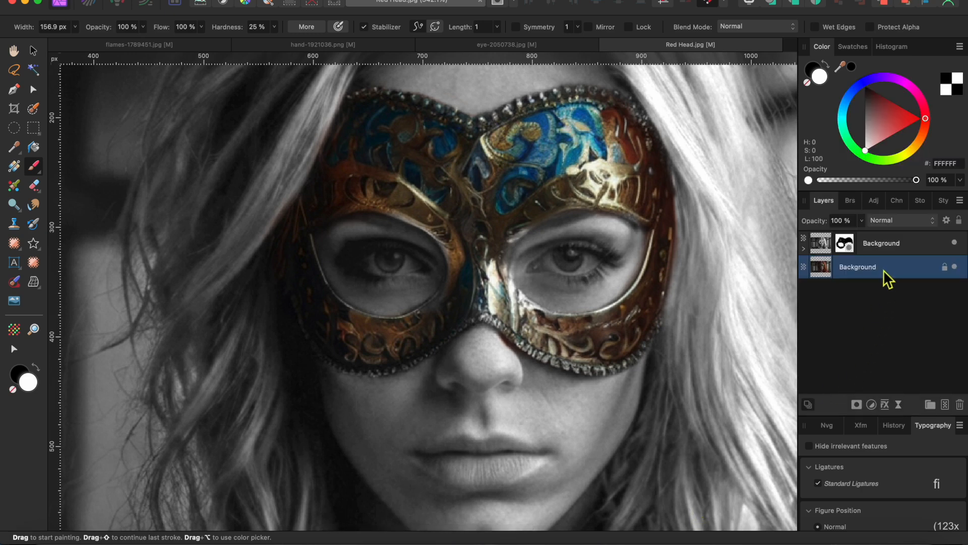
Add a Recolor adjustment directly above the lower Background layer and set its hue to 95.5° to turn the masquerade mask green.
{"action": "left_click", "coordinate": [872, 404]}
{"action": "left_click", "coordinate": [870, 457]}
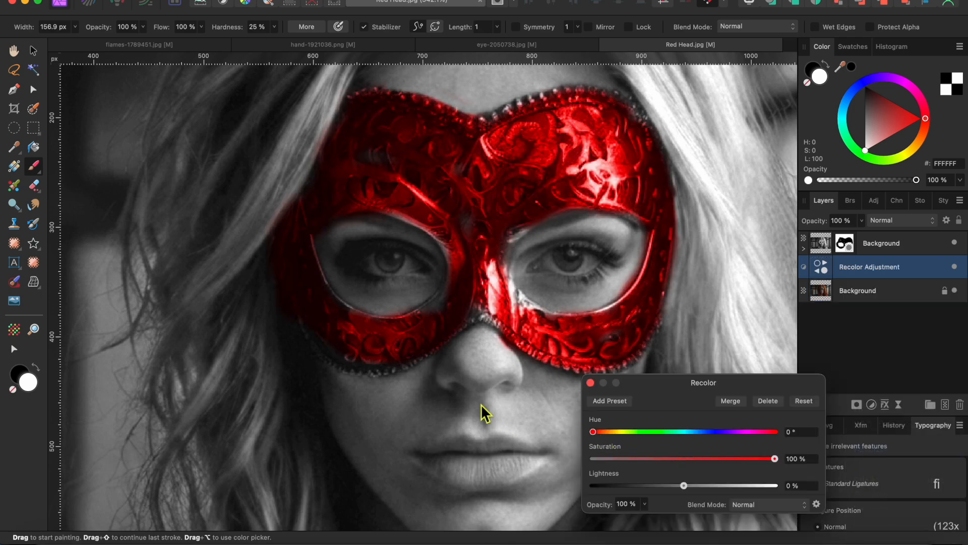
{"action": "scroll", "coordinate": [481, 404], "scroll_direction": "down", "scroll_amount": 5}
{"action": "scroll", "coordinate": [481, 404], "scroll_direction": "down", "scroll_amount": 1}
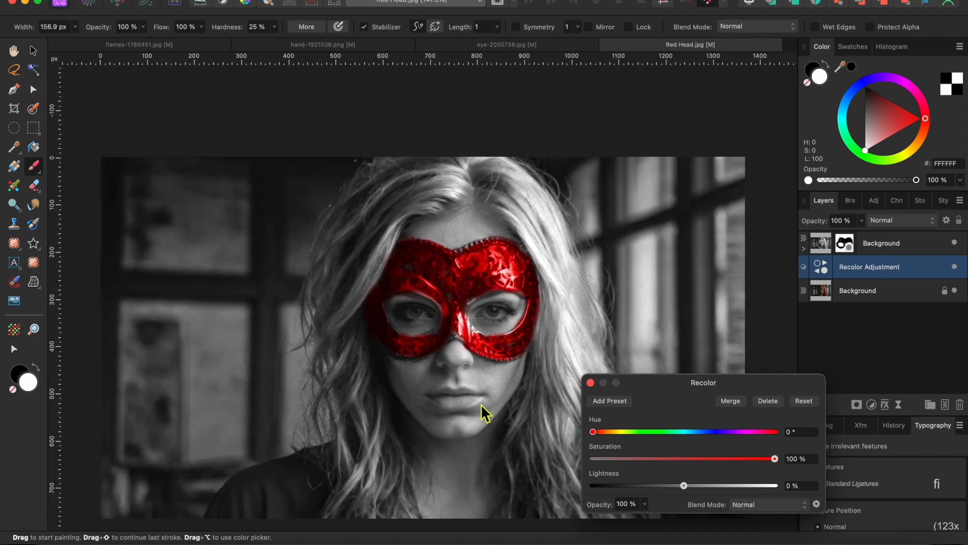
{"action": "left_click_drag", "start_coordinate": [601, 433], "coordinate": [643, 425]}
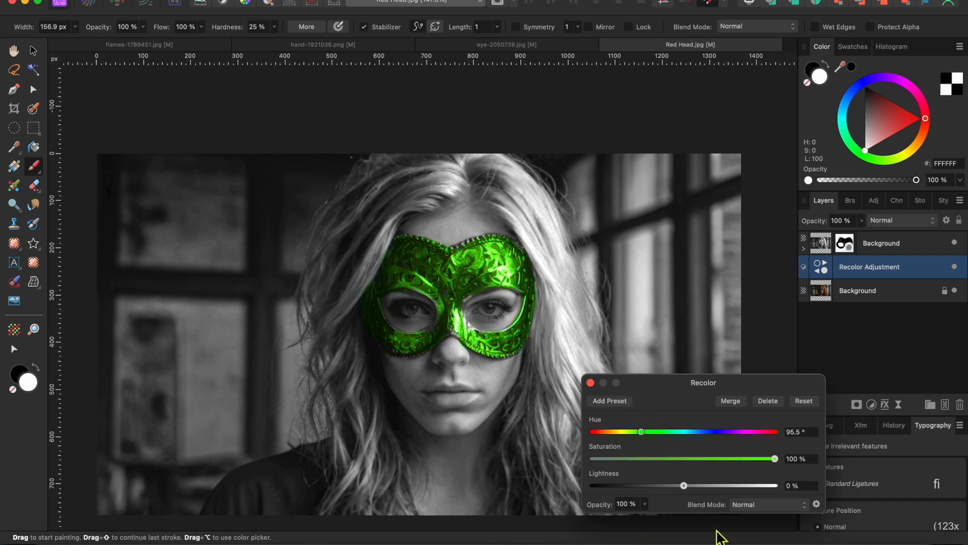
{"action": "left_click", "coordinate": [591, 383]}
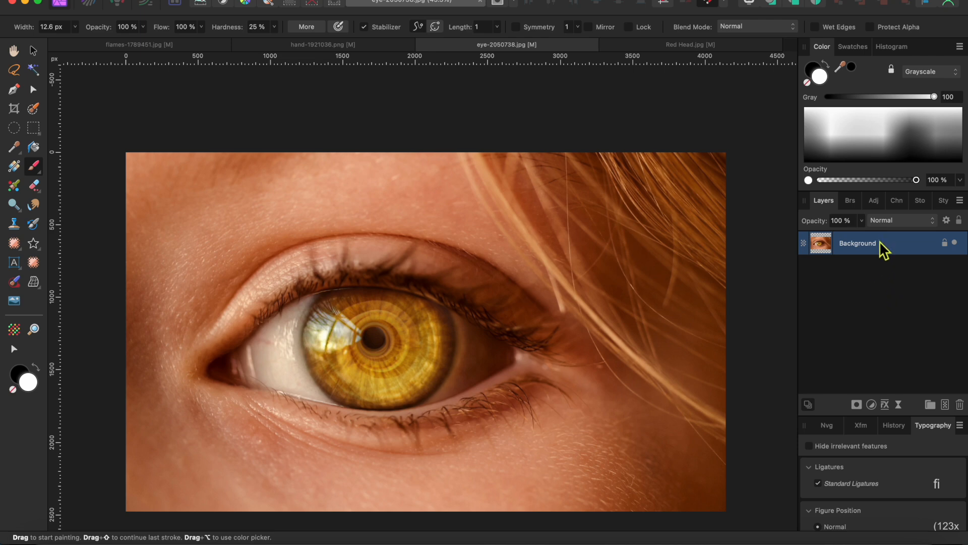
In eye-2050738.jpg, duplicate the Background layer and add a Recolor adjustment with a hue of 208.4°.
{"action": "key", "text": "super+j"}
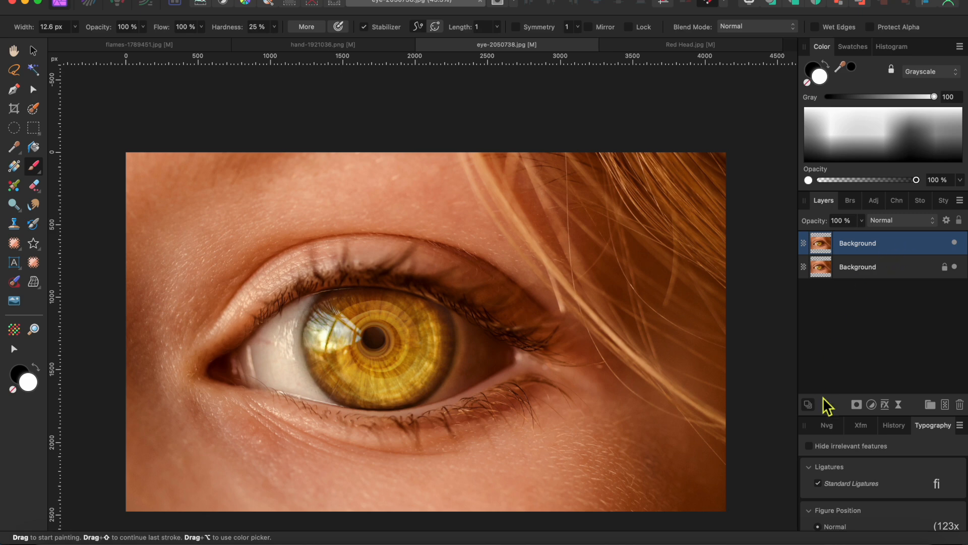
{"action": "left_click", "coordinate": [871, 405]}
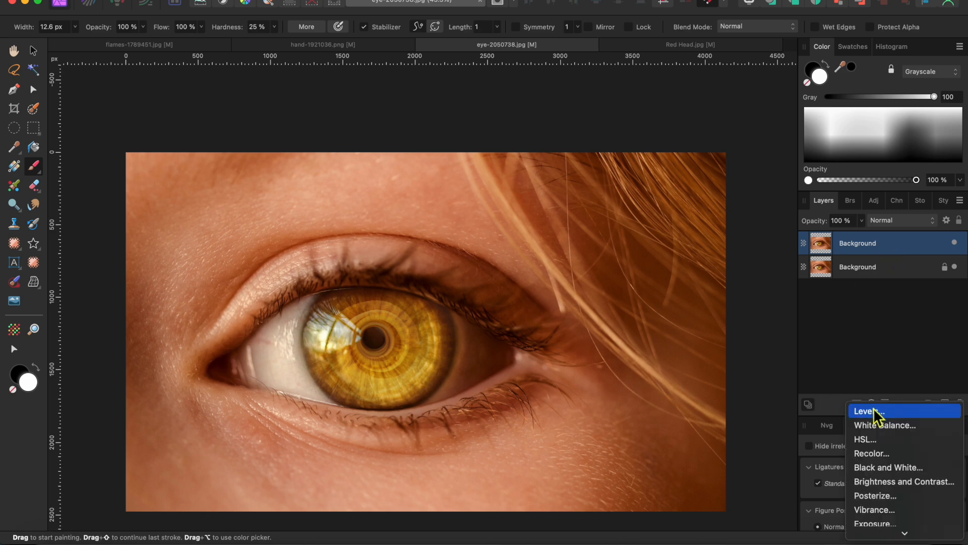
{"action": "left_click", "coordinate": [869, 453]}
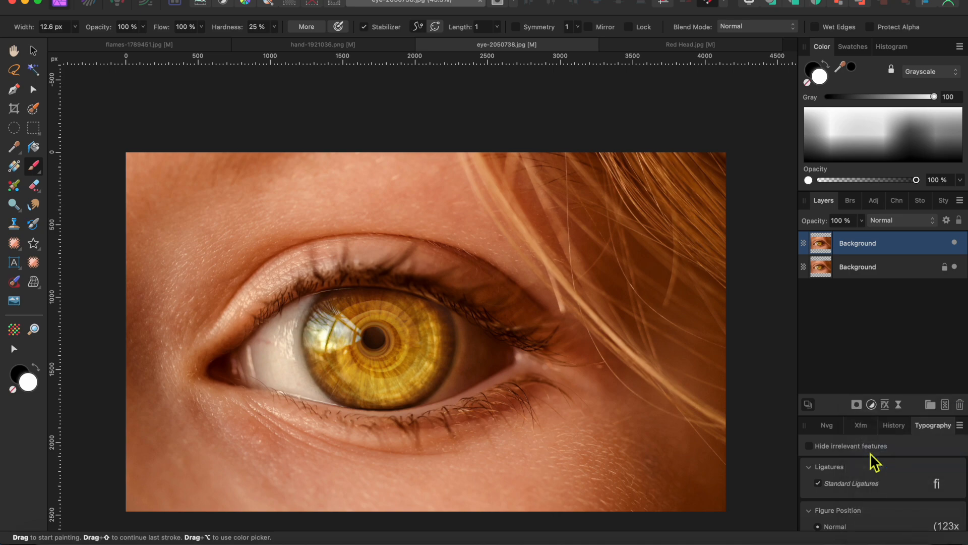
{"action": "left_click_drag", "start_coordinate": [596, 435], "coordinate": [698, 432]}
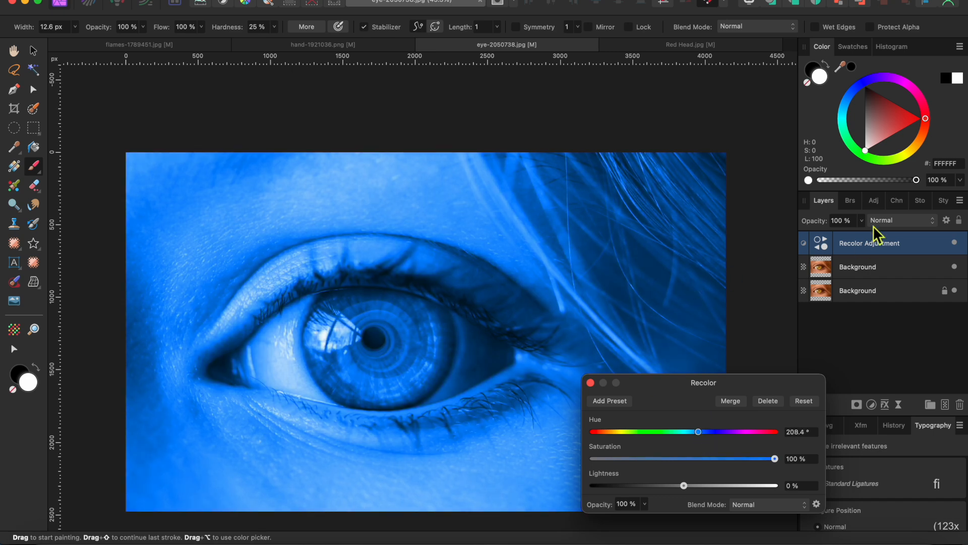
Nest the Recolor adjustment inside the eye photo's upper Background layer and add a mask within that layer.
{"action": "left_click_drag", "start_coordinate": [884, 241], "coordinate": [895, 266]}
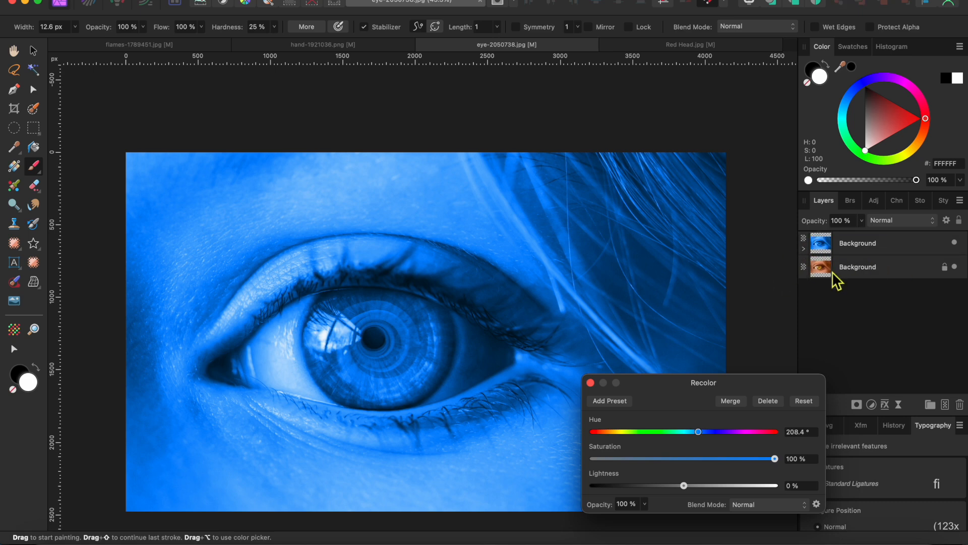
{"action": "left_click", "coordinate": [590, 382]}
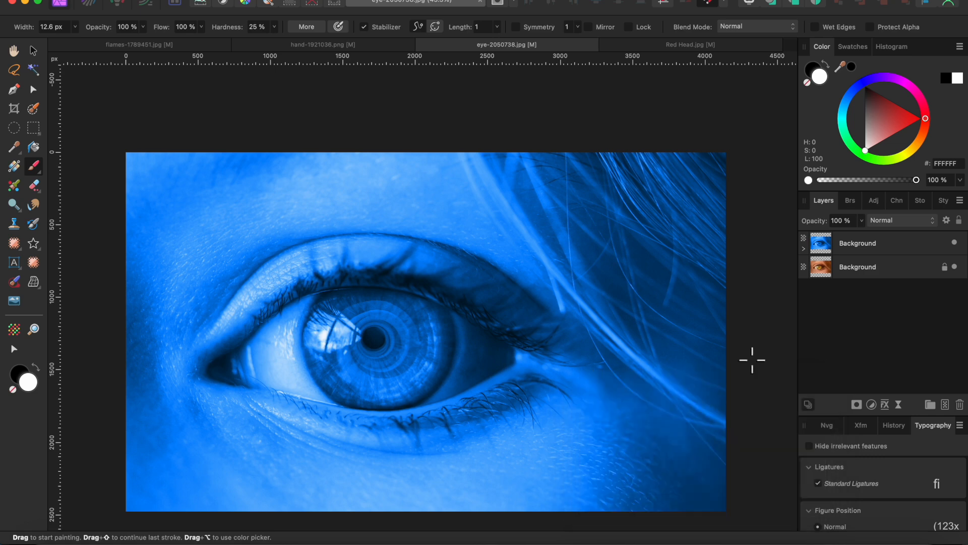
{"action": "left_click", "coordinate": [856, 406]}
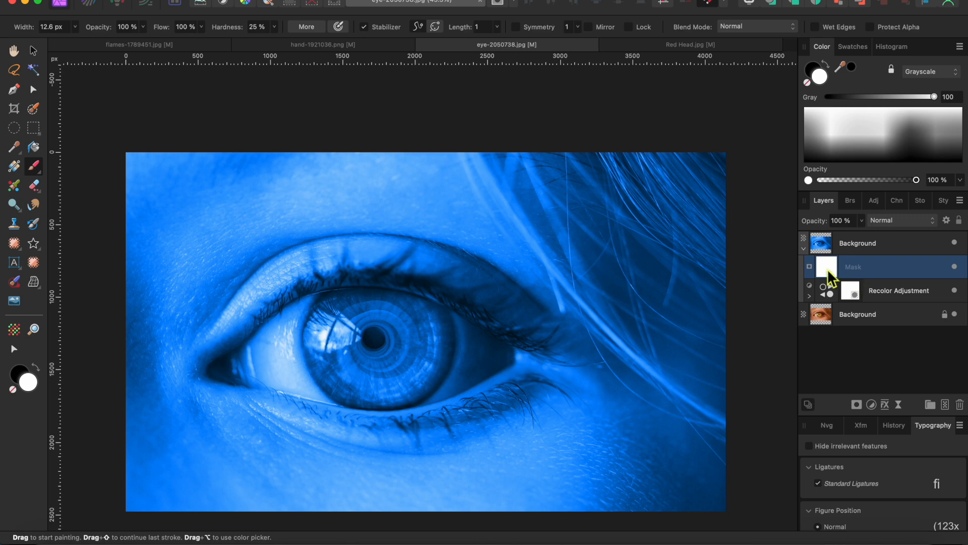
{"action": "left_click", "coordinate": [805, 248]}
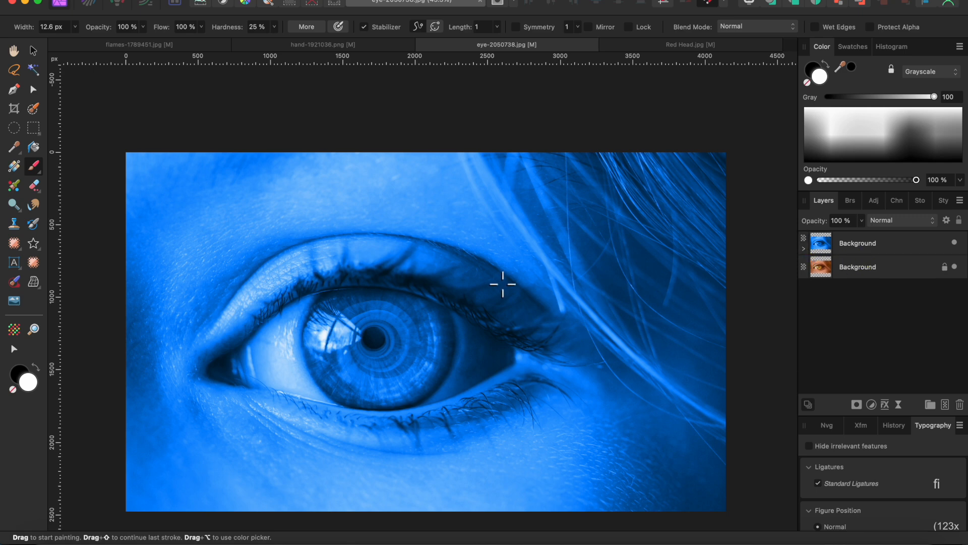
Invert the mask in the eye photo's upper Background layer and paint white over the iris to reveal the blue recolour.
{"action": "left_click", "coordinate": [804, 249]}
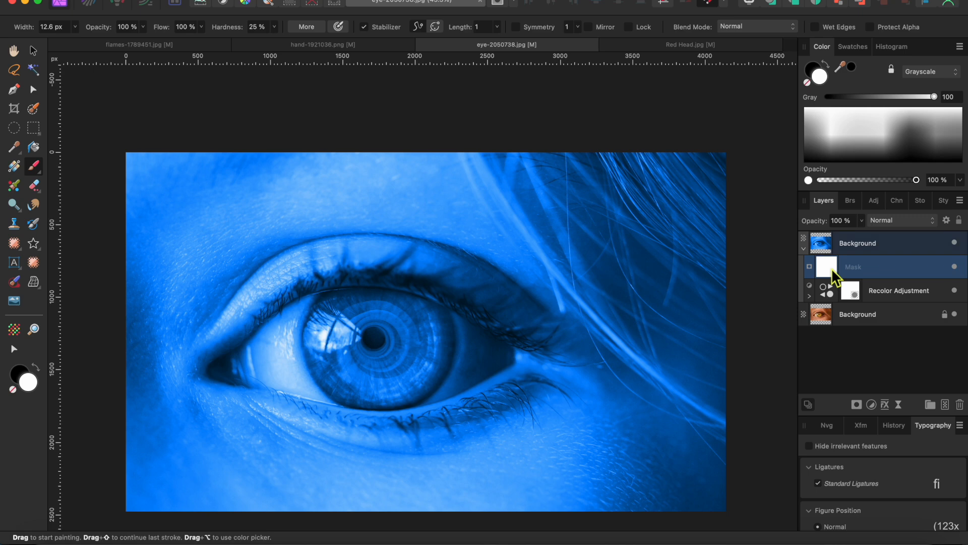
{"action": "key", "text": "super+i"}
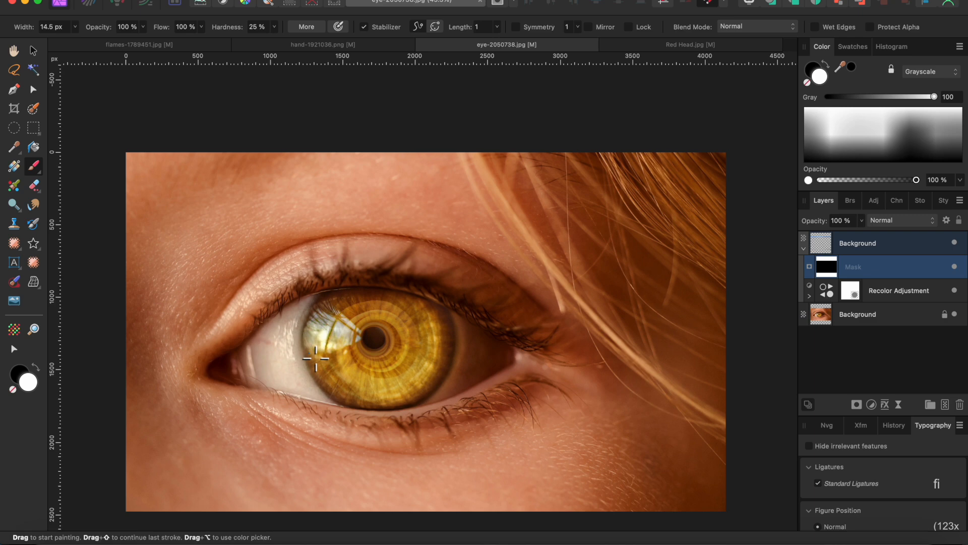
{"action": "mouse_move", "coordinate": [310, 355]}
{"action": "left_mouse_down"}
{"action": "mouse_move", "coordinate": [333, 358]}
{"action": "mouse_move", "coordinate": [329, 306]}
{"action": "mouse_move", "coordinate": [347, 275]}
{"action": "mouse_move", "coordinate": [479, 277]}
{"action": "mouse_move", "coordinate": [407, 380]}
{"action": "mouse_move", "coordinate": [313, 373]}
{"action": "mouse_move", "coordinate": [453, 443]}
{"action": "mouse_move", "coordinate": [510, 433]}
{"action": "mouse_move", "coordinate": [565, 327]}
{"action": "mouse_move", "coordinate": [494, 376]}
{"action": "left_mouse_up"}
{"action": "scroll", "coordinate": [327, 352], "scroll_direction": "up", "scroll_amount": 5}
{"action": "left_click_drag", "start_coordinate": [497, 289], "coordinate": [446, 266]}
Fill in the rest of the iris and its edges with white on the mask, using a 184 px wide brush.
{"action": "key", "text": "bracketleft"}
{"action": "key", "text": "bracketleft"}
{"action": "key", "text": "bracketleft"}
{"action": "key", "text": "bracketleft"}
{"action": "key", "text": "bracketleft"}
{"action": "mouse_move", "coordinate": [353, 248]}
{"action": "left_mouse_down"}
{"action": "mouse_move", "coordinate": [418, 217]}
{"action": "mouse_move", "coordinate": [506, 231]}
{"action": "left_mouse_up"}
{"action": "mouse_move", "coordinate": [331, 225]}
{"action": "left_mouse_down"}
{"action": "mouse_move", "coordinate": [288, 302]}
{"action": "mouse_move", "coordinate": [292, 333]}
{"action": "left_mouse_up"}
{"action": "mouse_move", "coordinate": [359, 452]}
{"action": "left_mouse_down"}
{"action": "mouse_move", "coordinate": [387, 478]}
{"action": "mouse_move", "coordinate": [530, 479]}
{"action": "mouse_move", "coordinate": [500, 465]}
{"action": "mouse_move", "coordinate": [546, 460]}
{"action": "mouse_move", "coordinate": [566, 434]}
{"action": "mouse_move", "coordinate": [604, 419]}
{"action": "mouse_move", "coordinate": [633, 355]}
{"action": "mouse_move", "coordinate": [639, 294]}
{"action": "mouse_move", "coordinate": [605, 256]}
{"action": "mouse_move", "coordinate": [506, 224]}
{"action": "left_mouse_up"}
{"action": "left_click_drag", "start_coordinate": [606, 258], "coordinate": [561, 289]}
{"action": "left_click_drag", "start_coordinate": [369, 341], "coordinate": [386, 322]}
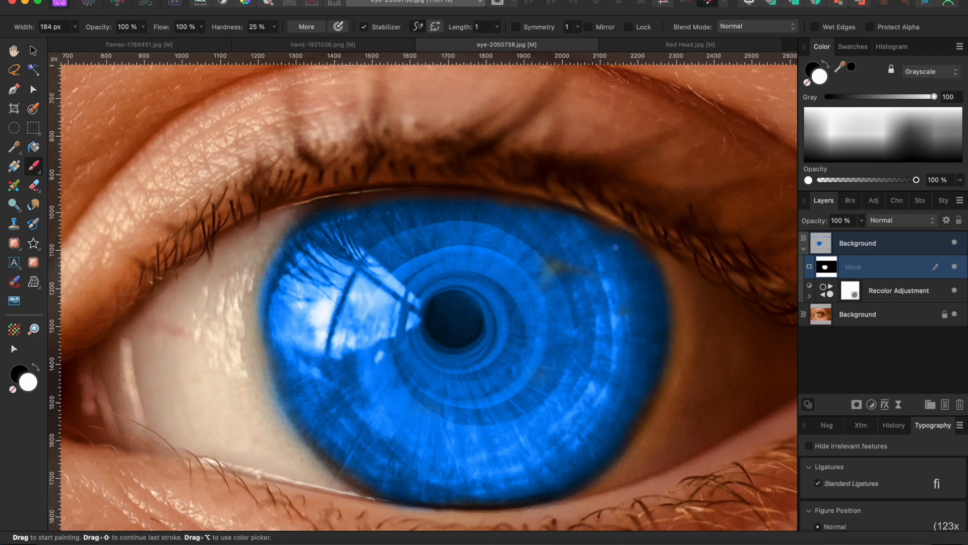
{"action": "scroll", "coordinate": [558, 281], "scroll_direction": "down", "scroll_amount": 5}
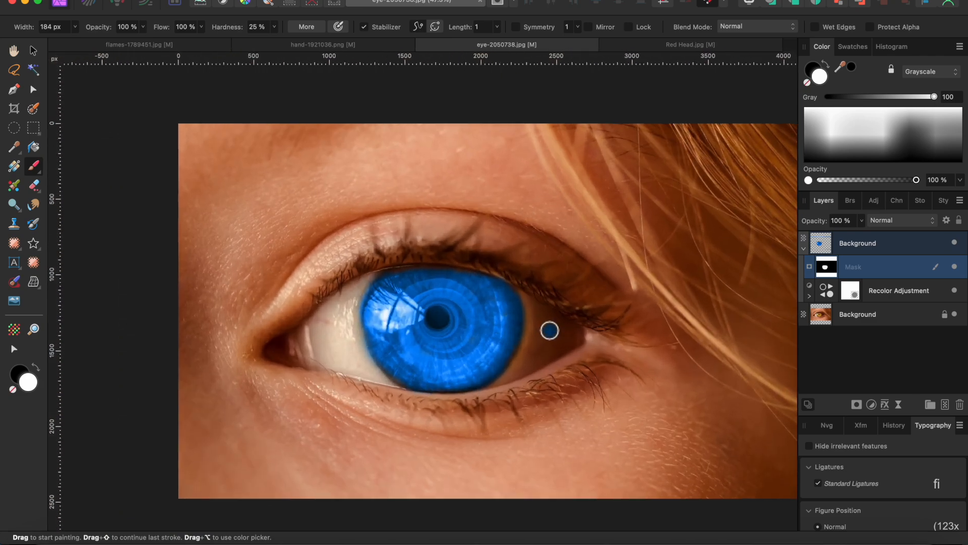
Paint a white stroke from the iris toward the eye's corner and remove this blue spill by painting black on the mask.
{"action": "left_click", "coordinate": [805, 249]}
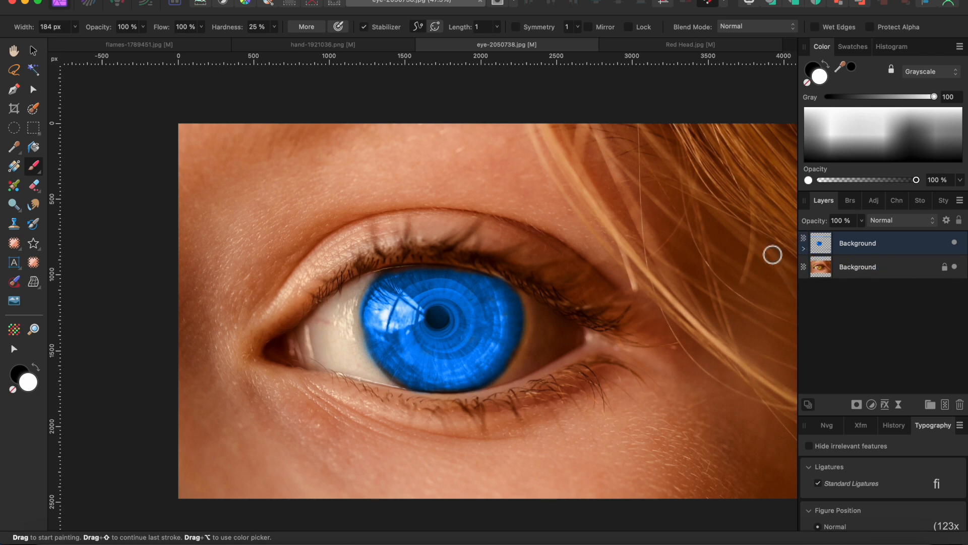
{"action": "scroll", "coordinate": [477, 364], "scroll_direction": "up", "scroll_amount": 3}
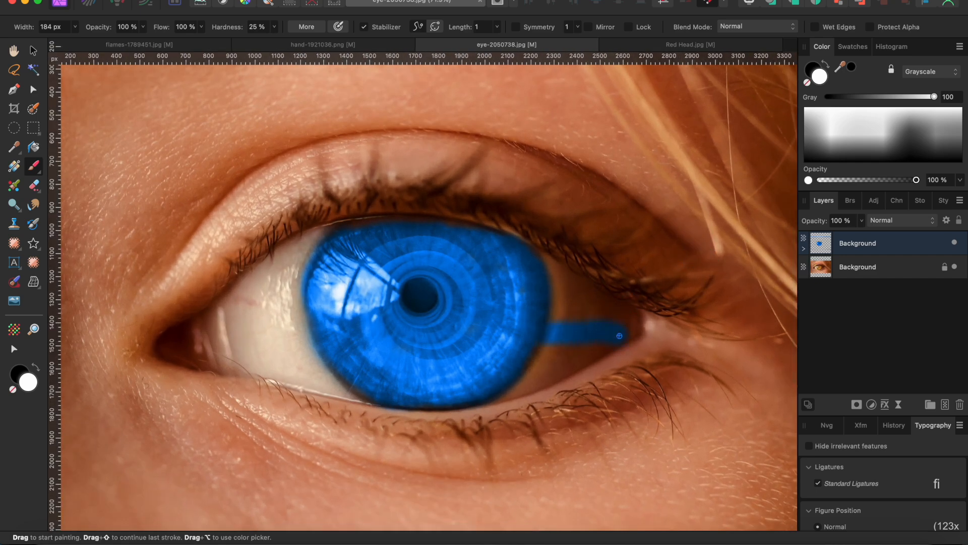
{"action": "left_click", "coordinate": [804, 248]}
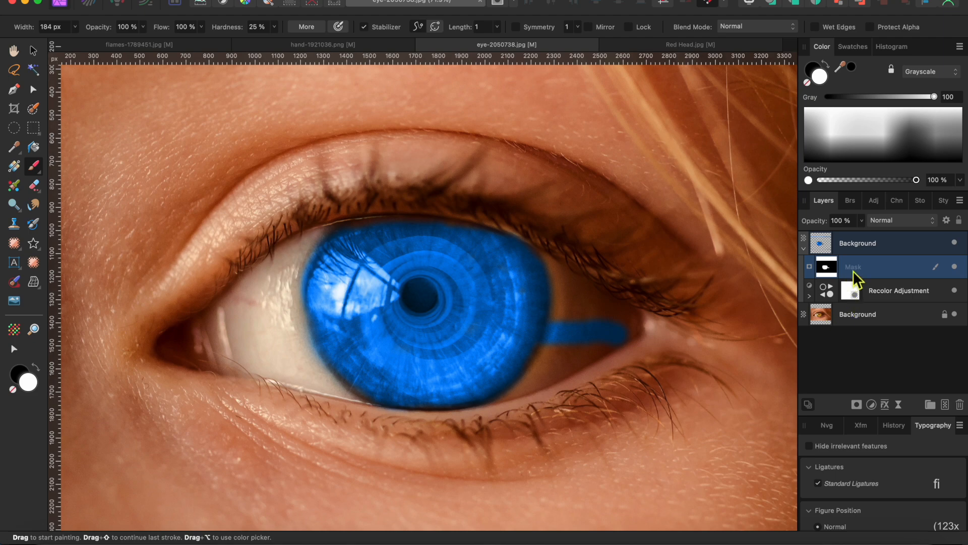
{"action": "left_click", "coordinate": [813, 70]}
{"action": "scroll", "coordinate": [598, 343], "scroll_direction": "up", "scroll_amount": 5}
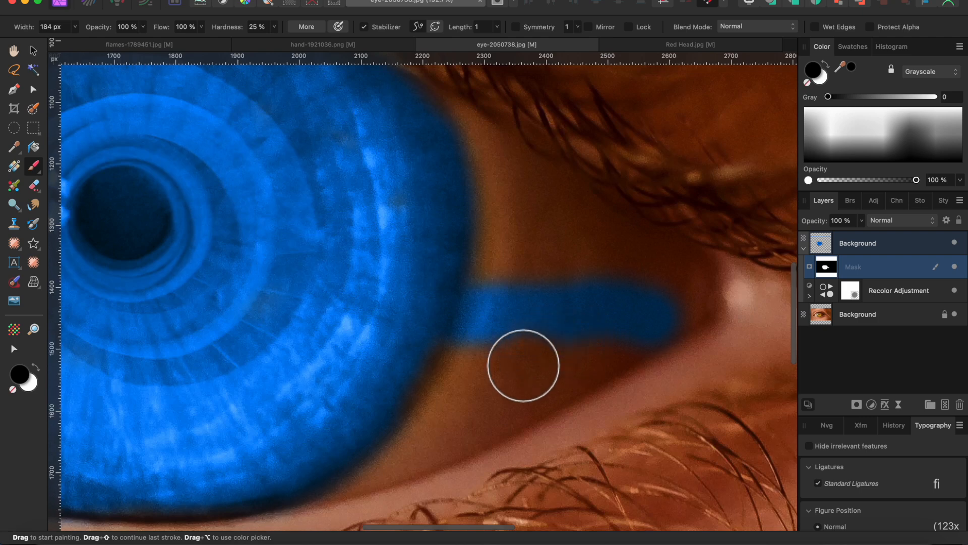
{"action": "left_click_drag", "start_coordinate": [498, 372], "coordinate": [512, 298]}
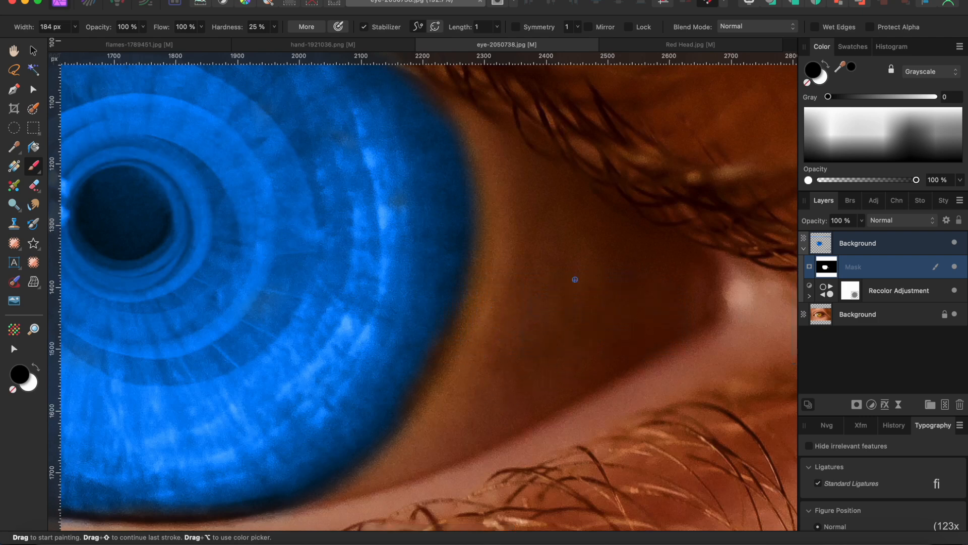
{"action": "scroll", "coordinate": [573, 302], "scroll_direction": "down", "scroll_amount": 6}
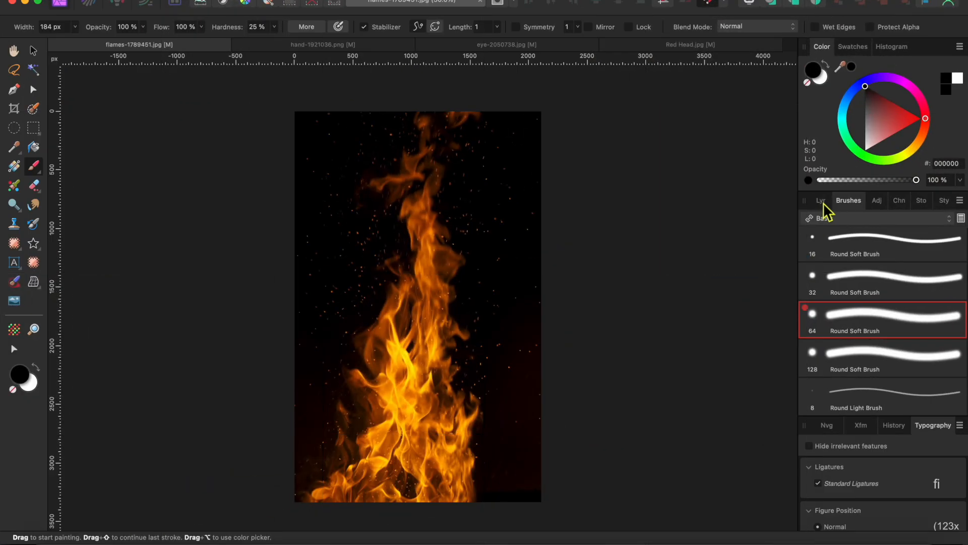
In flames-1789451.jpg, add a live Luminosity Range mask to the Background layer.
{"action": "left_click", "coordinate": [824, 201]}
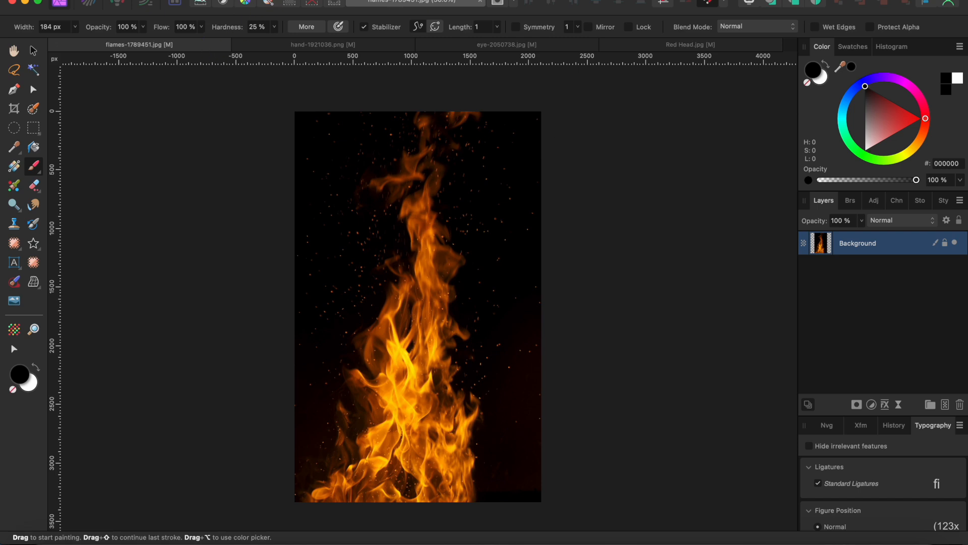
{"action": "left_click", "coordinate": [267, 1]}
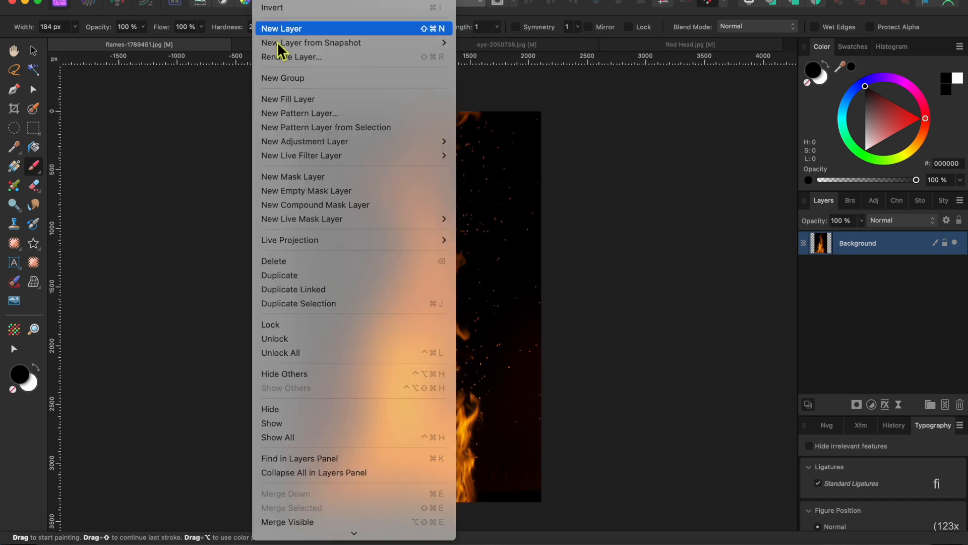
{"action": "mouse_move", "coordinate": [321, 223]}
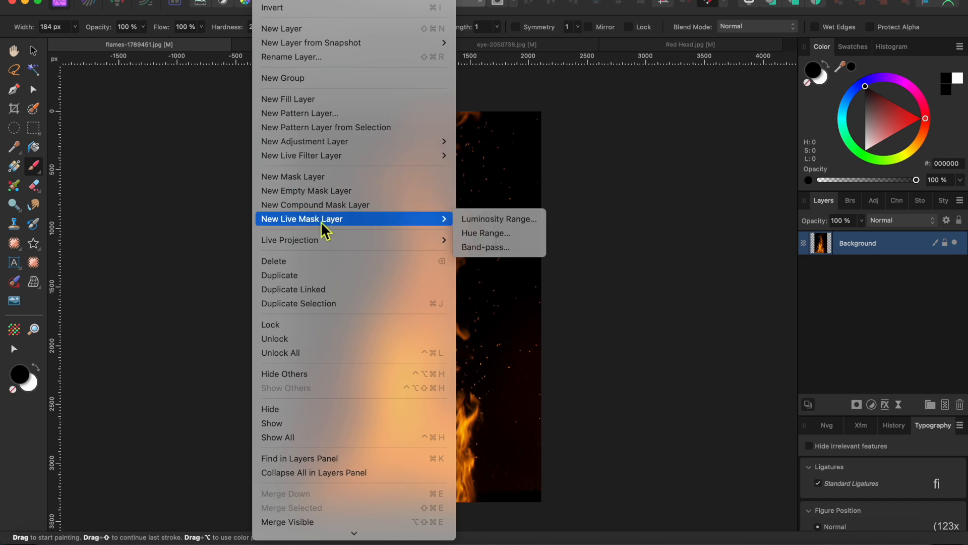
{"action": "left_click", "coordinate": [512, 221]}
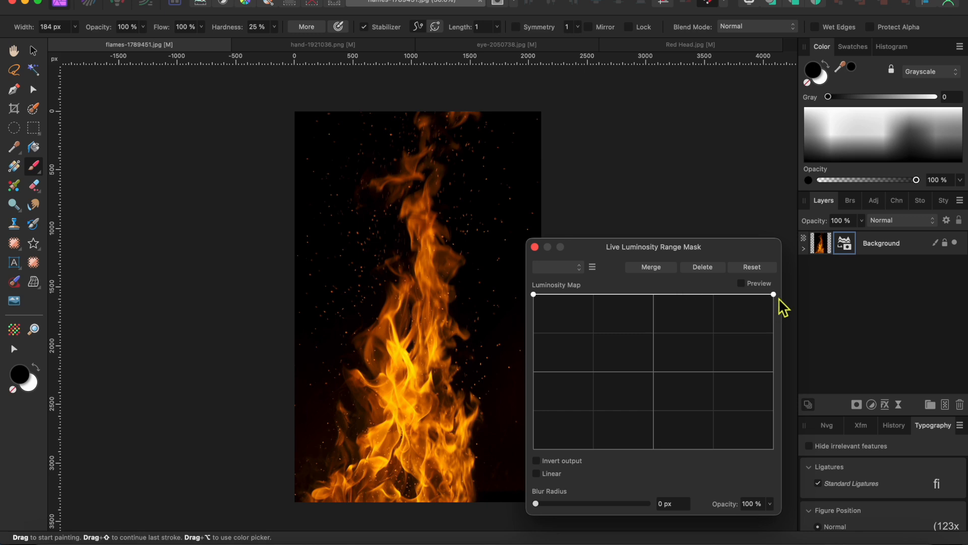
Try lowering the bright end of the luminosity map to hide the flame highlights, and restore it to full height.
{"action": "left_click_drag", "start_coordinate": [776, 296], "coordinate": [763, 450]}
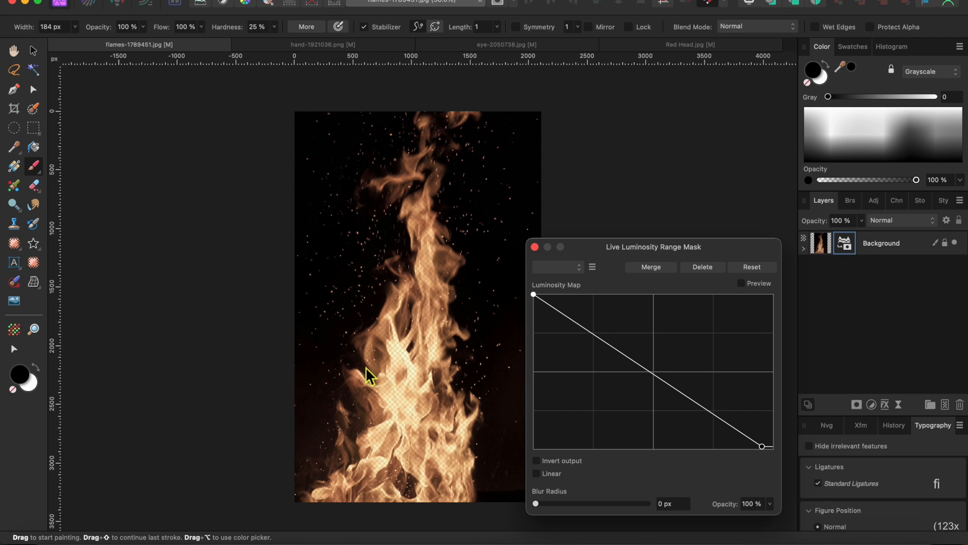
{"action": "scroll", "coordinate": [409, 378], "scroll_direction": "up", "scroll_amount": 5}
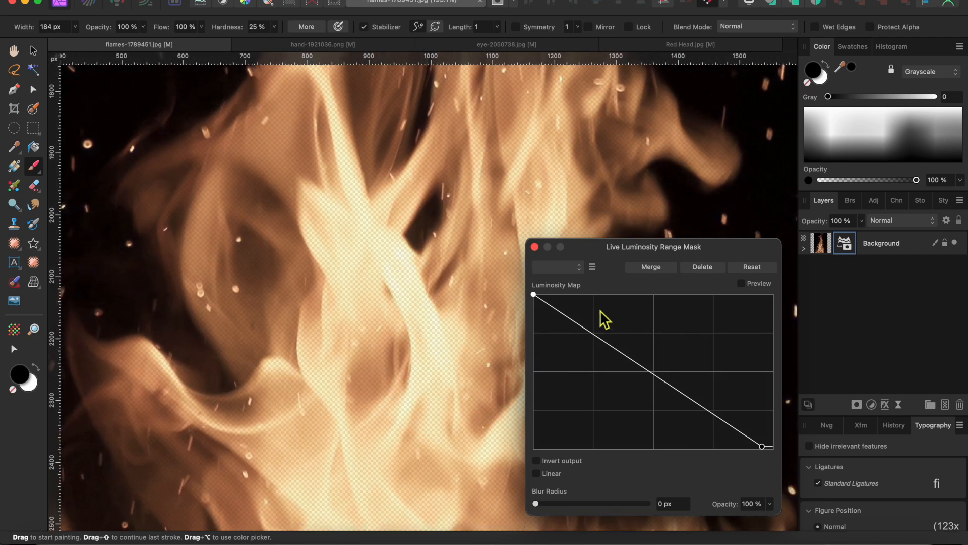
{"action": "left_click_drag", "start_coordinate": [763, 447], "coordinate": [779, 298]}
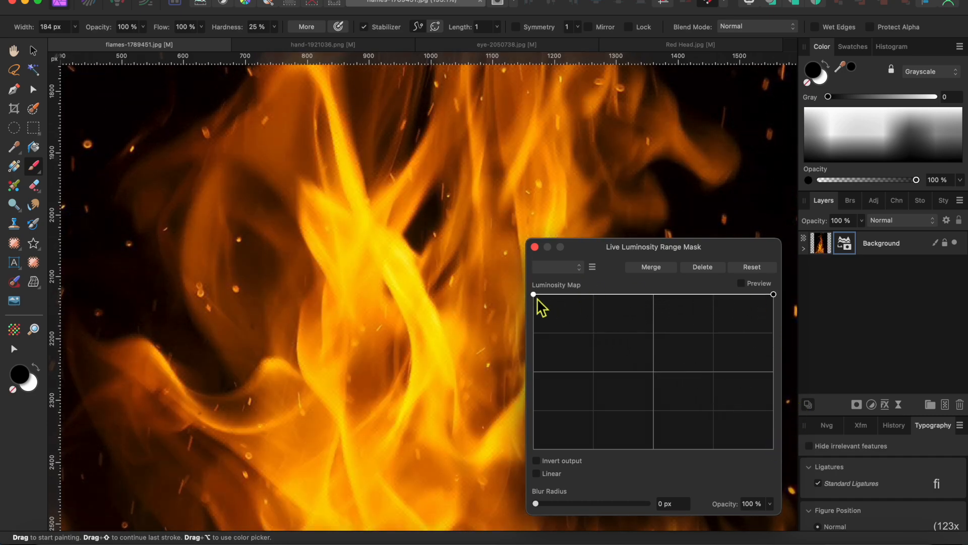
Lower the dark end of the luminosity map to zero to make the black background behind the flames transparent.
{"action": "left_click_drag", "start_coordinate": [536, 298], "coordinate": [536, 465]}
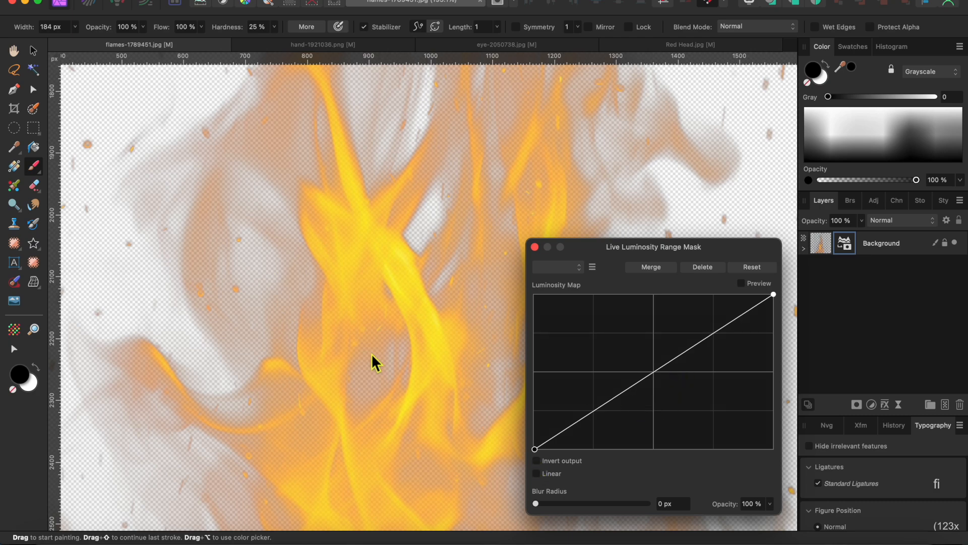
{"action": "scroll", "coordinate": [372, 353], "scroll_direction": "down", "scroll_amount": 6}
{"action": "scroll", "coordinate": [371, 353], "scroll_direction": "down", "scroll_amount": 2}
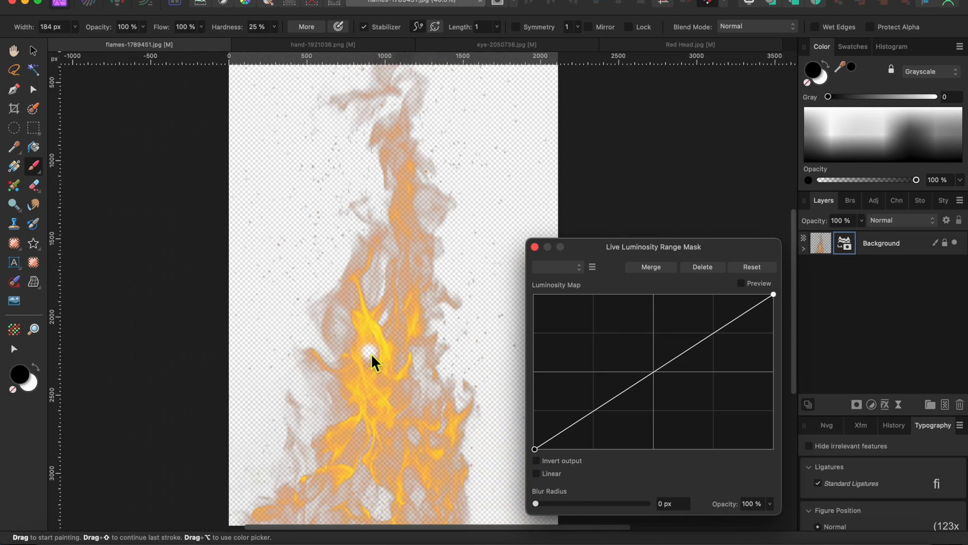
{"action": "scroll", "coordinate": [371, 353], "scroll_direction": "down", "scroll_amount": 2}
Add two points to the luminosity map and steepen its dark end so the flames stay solid, and close the mask settings.
{"action": "left_click", "coordinate": [599, 407]}
{"action": "left_click_drag", "start_coordinate": [600, 409], "coordinate": [565, 302]}
{"action": "left_click_drag", "start_coordinate": [553, 363], "coordinate": [546, 407]}
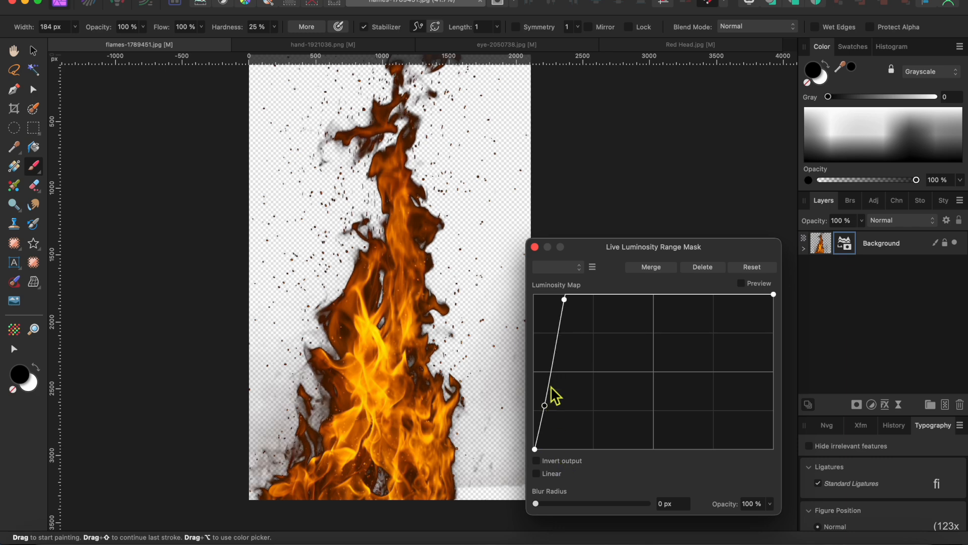
{"action": "left_click_drag", "start_coordinate": [565, 299], "coordinate": [578, 295]}
{"action": "scroll", "coordinate": [454, 263], "scroll_direction": "up", "scroll_amount": 1}
{"action": "scroll", "coordinate": [454, 263], "scroll_direction": "right", "scroll_amount": 2}
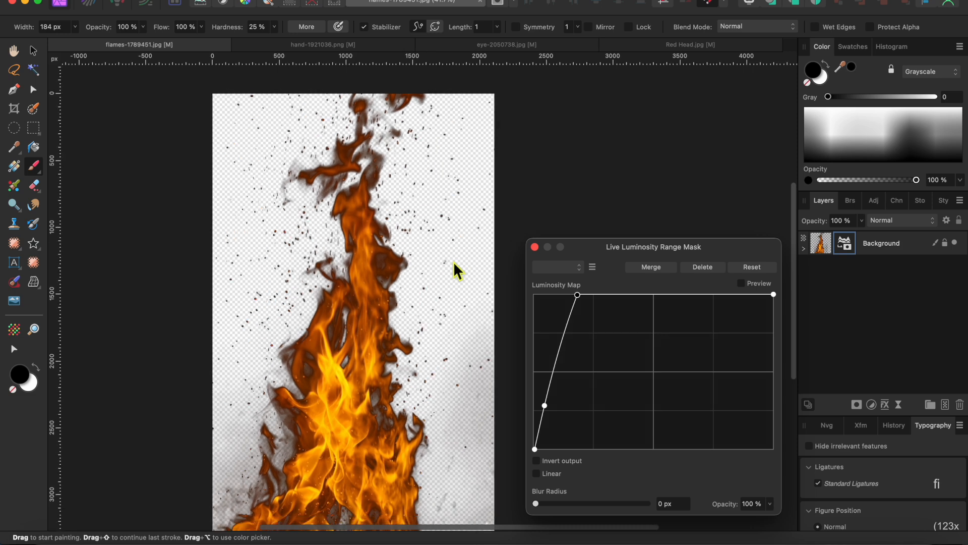
{"action": "left_click", "coordinate": [535, 246]}
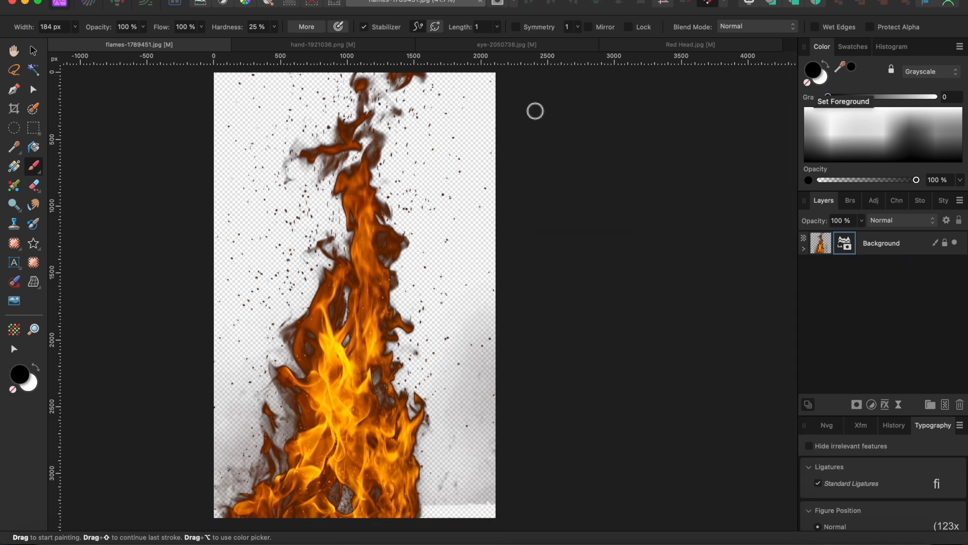
Enlarge the brush to 489.5 px and paint black on the live mask to clear haze along the flame image's right side and top.
{"action": "key", "text": "]"}
{"action": "key", "text": "]"}
{"action": "key", "text": "]"}
{"action": "key", "text": "]"}
{"action": "key", "text": "]"}
{"action": "key", "text": "]"}
{"action": "key", "text": "]"}
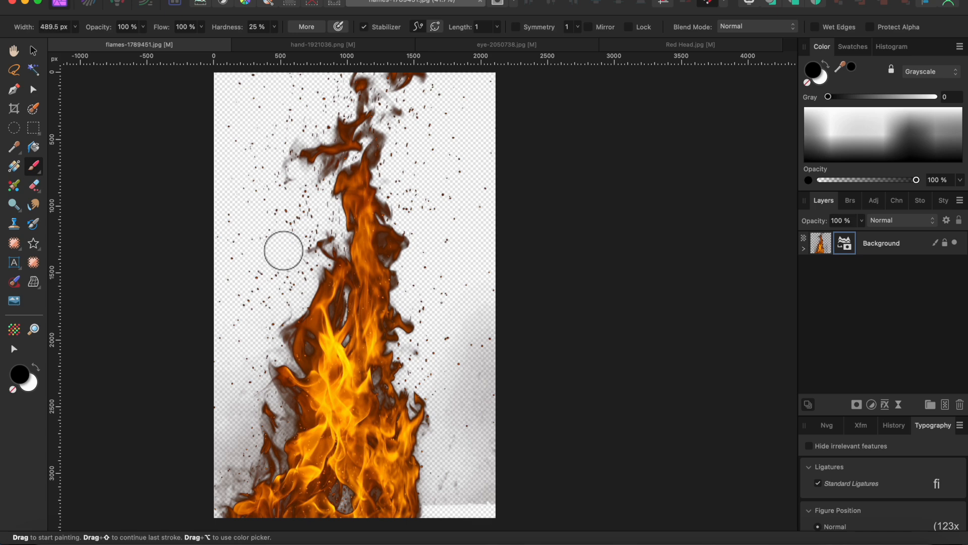
{"action": "mouse_move", "coordinate": [452, 523]}
{"action": "left_mouse_down"}
{"action": "mouse_move", "coordinate": [470, 451]}
{"action": "mouse_move", "coordinate": [480, 486]}
{"action": "mouse_move", "coordinate": [442, 485]}
{"action": "mouse_move", "coordinate": [493, 434]}
{"action": "mouse_move", "coordinate": [448, 426]}
{"action": "mouse_move", "coordinate": [434, 349]}
{"action": "mouse_move", "coordinate": [427, 372]}
{"action": "mouse_move", "coordinate": [479, 323]}
{"action": "left_mouse_up"}
{"action": "scroll", "coordinate": [377, 70], "scroll_direction": "up", "scroll_amount": 2}
{"action": "left_click_drag", "start_coordinate": [449, 126], "coordinate": [300, 101]}
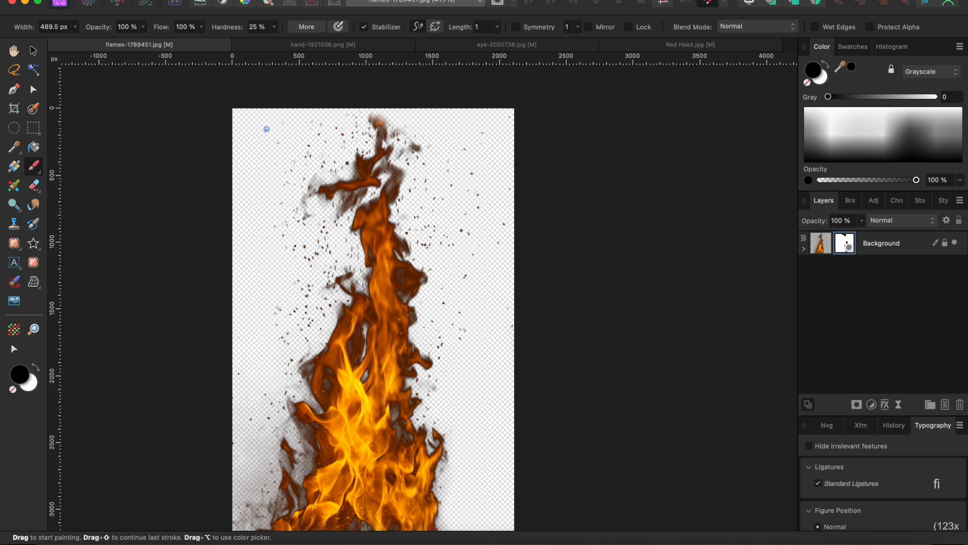
Paint black on the live mask to clear haze along the flame image's left side and soften its bottom edge.
{"action": "scroll", "coordinate": [415, 123], "scroll_direction": "down", "scroll_amount": 5}
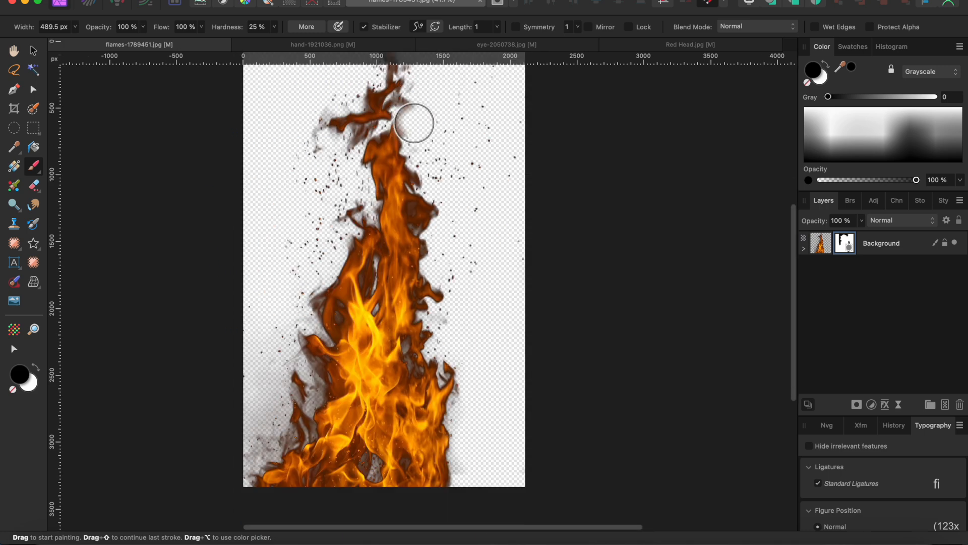
{"action": "mouse_move", "coordinate": [251, 318]}
{"action": "left_mouse_down"}
{"action": "mouse_move", "coordinate": [293, 431]}
{"action": "mouse_move", "coordinate": [257, 416]}
{"action": "mouse_move", "coordinate": [332, 443]}
{"action": "mouse_move", "coordinate": [448, 409]}
{"action": "mouse_move", "coordinate": [464, 298]}
{"action": "mouse_move", "coordinate": [494, 281]}
{"action": "left_mouse_up"}
{"action": "scroll", "coordinate": [464, 290], "scroll_direction": "down", "scroll_amount": 4}
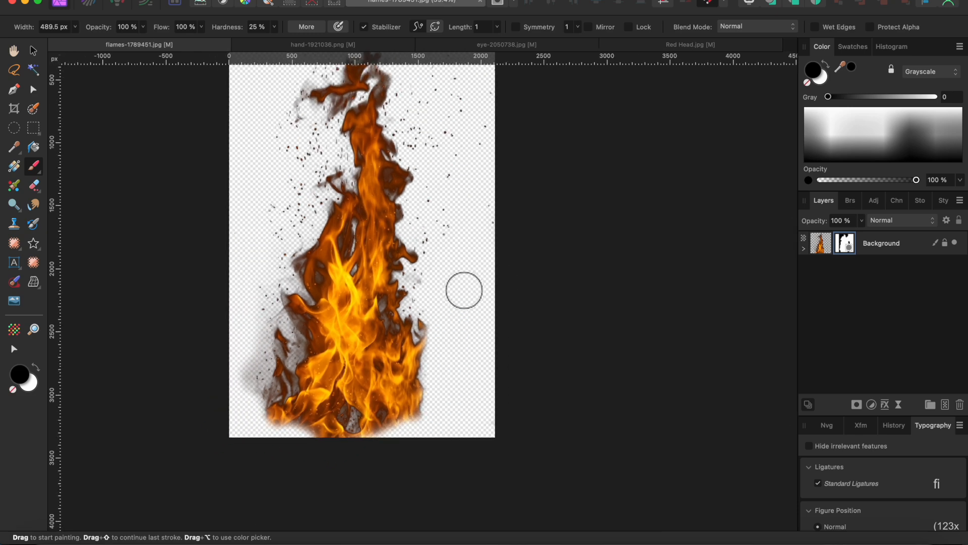
{"action": "scroll", "coordinate": [457, 292], "scroll_direction": "up", "scroll_amount": 2}
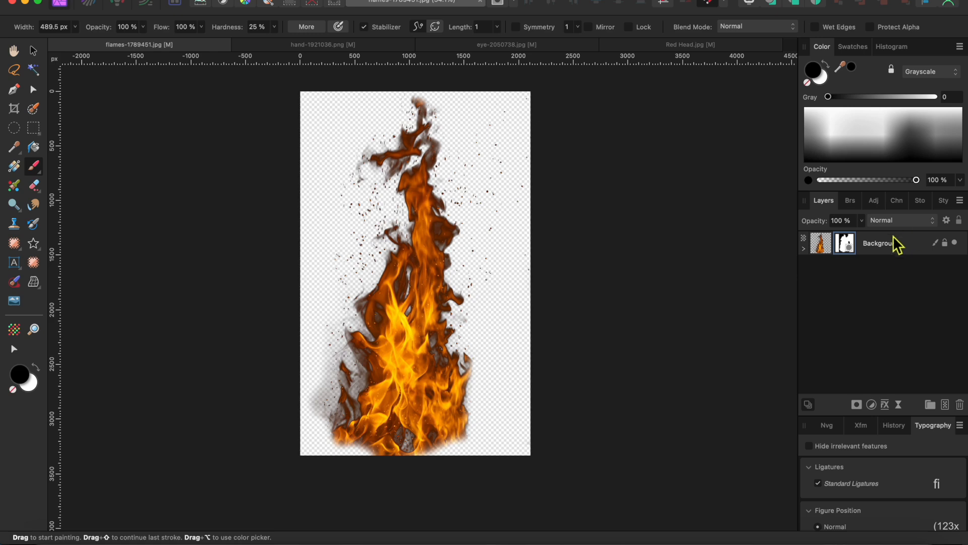
Copy the masked flames Background layer.
{"action": "left_click", "coordinate": [892, 244]}
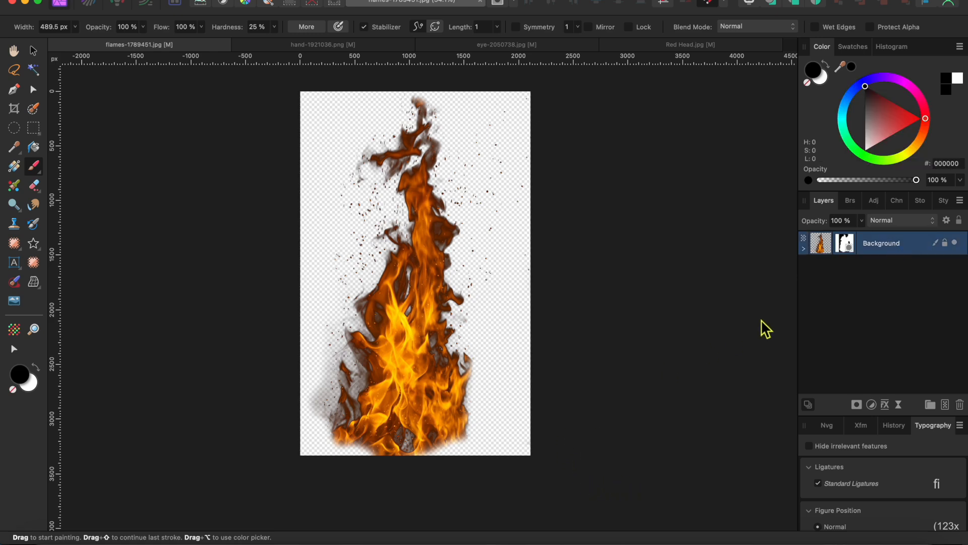
{"action": "right_click", "coordinate": [901, 257]}
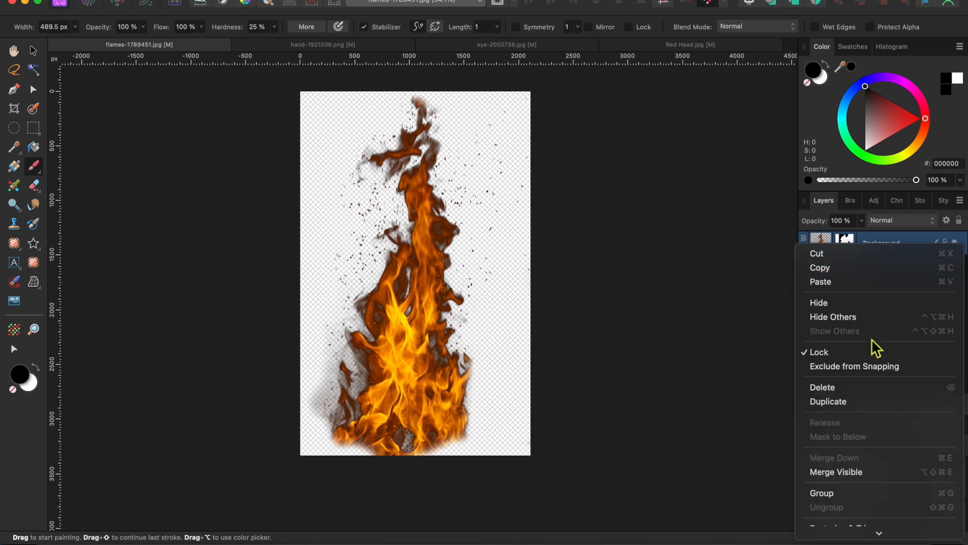
{"action": "left_click", "coordinate": [837, 274]}
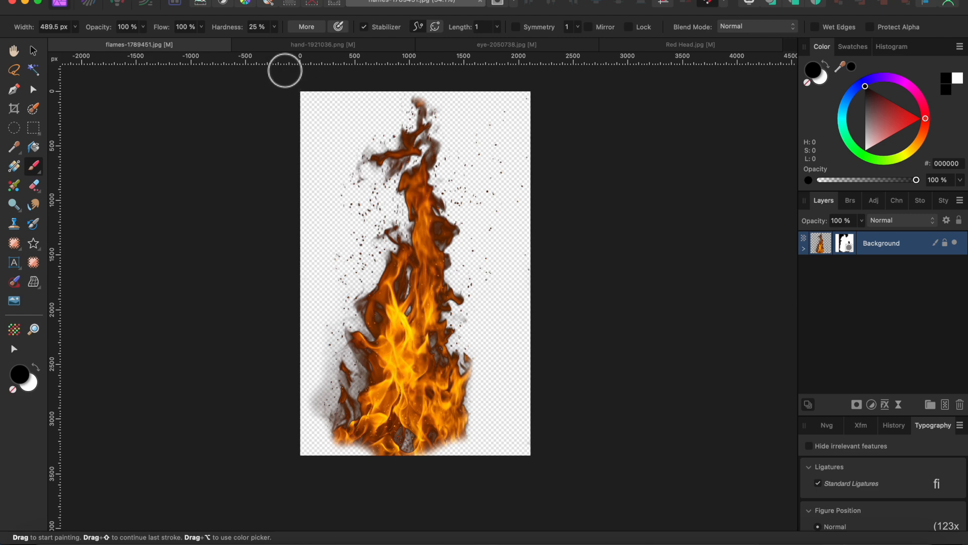
In hand-1921036.png, unlock the Background layer and move the hand straight down toward the bottom of the canvas.
{"action": "left_click", "coordinate": [298, 47]}
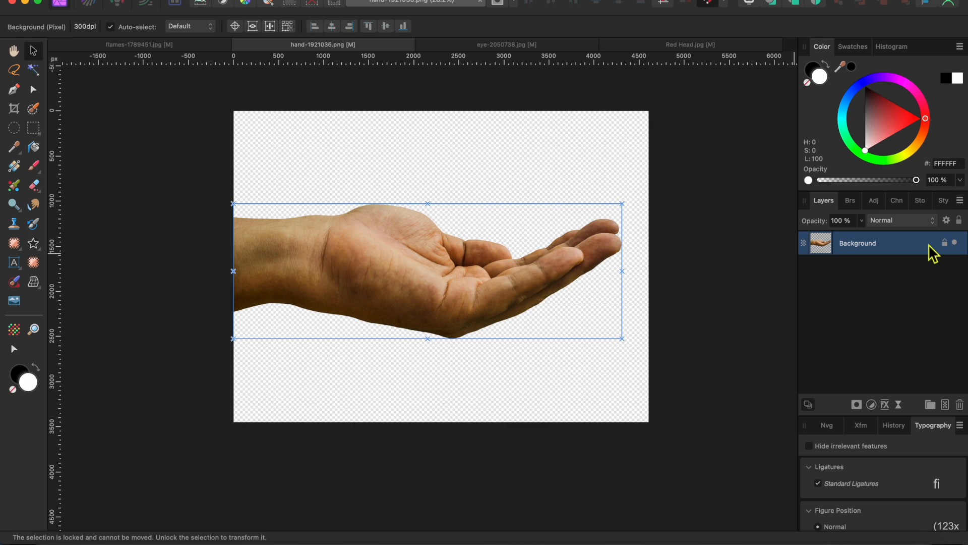
{"action": "left_click", "coordinate": [945, 243]}
{"action": "left_click_drag", "start_coordinate": [381, 262], "coordinate": [382, 312]}
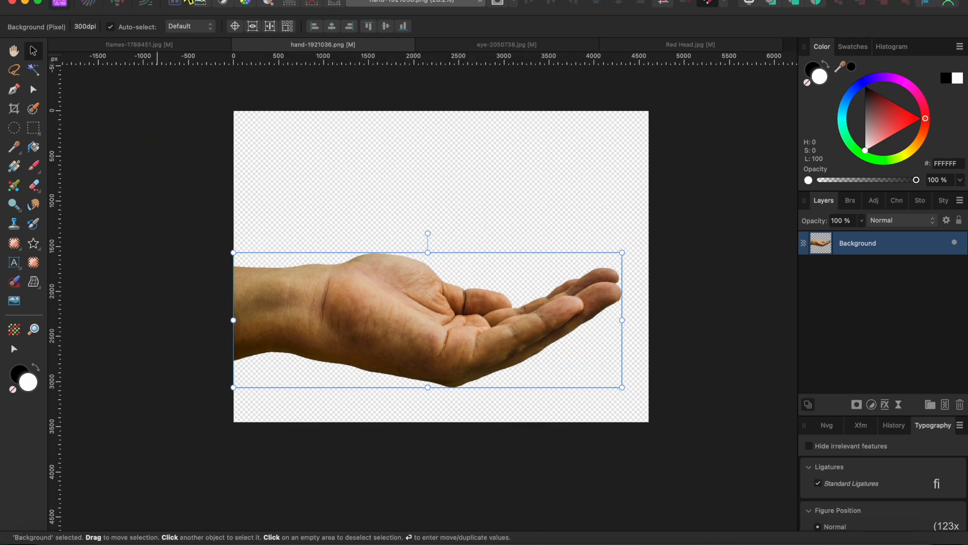
Add a fill layer to the hand document and set its colour to black (000000).
{"action": "left_click", "coordinate": [260, 1]}
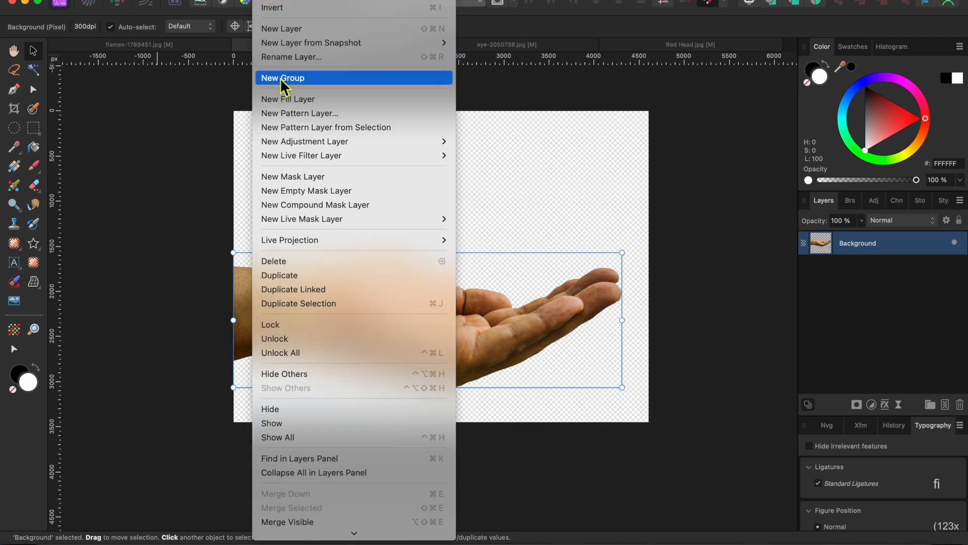
{"action": "left_click", "coordinate": [289, 101]}
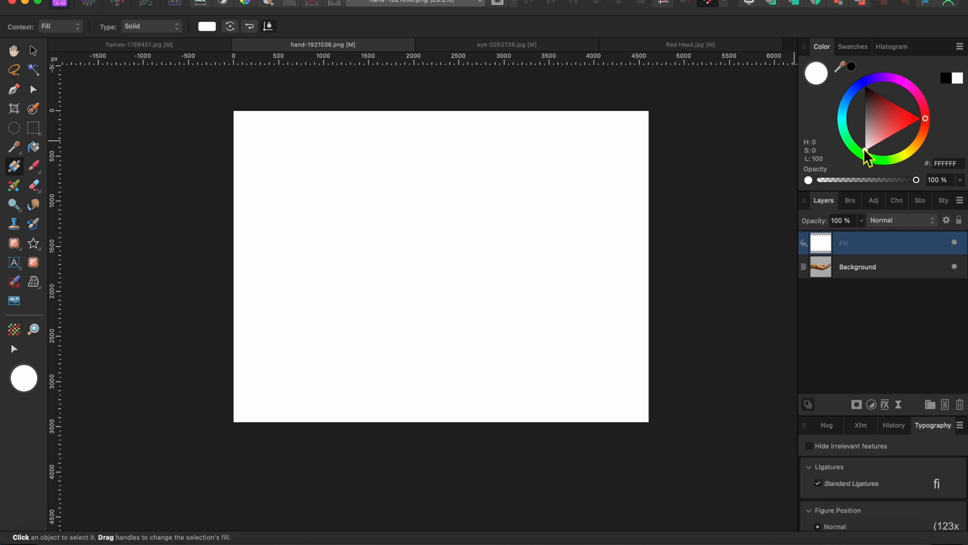
{"action": "left_click_drag", "start_coordinate": [868, 152], "coordinate": [867, 87]}
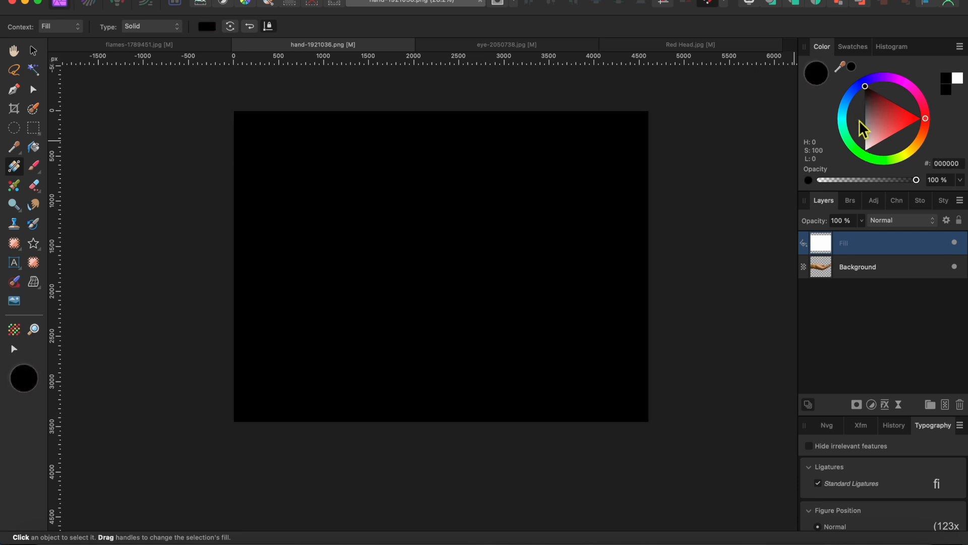
Move the black fill layer beneath the hand layer, and paste the copied masked flames as the topmost layer.
{"action": "left_click_drag", "start_coordinate": [888, 241], "coordinate": [867, 293]}
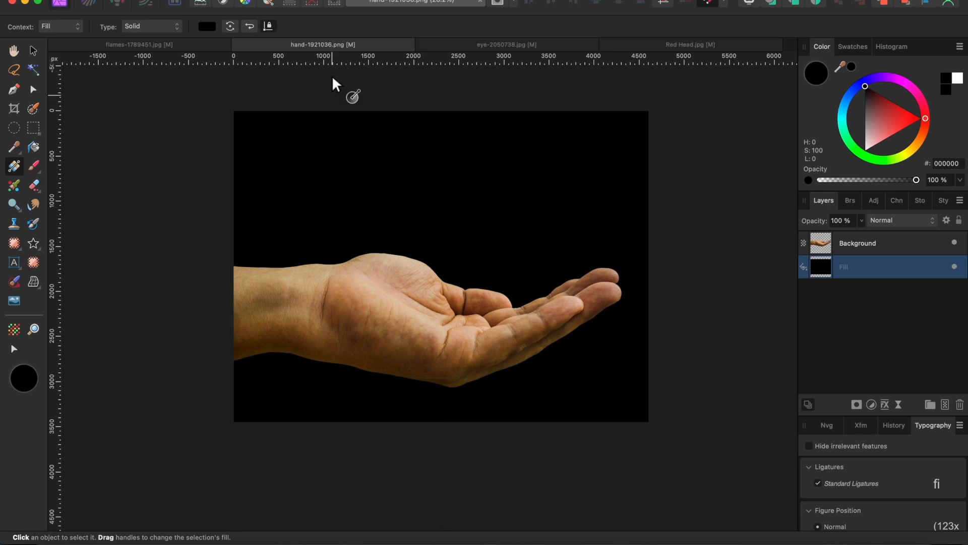
{"action": "left_click", "coordinate": [143, 1]}
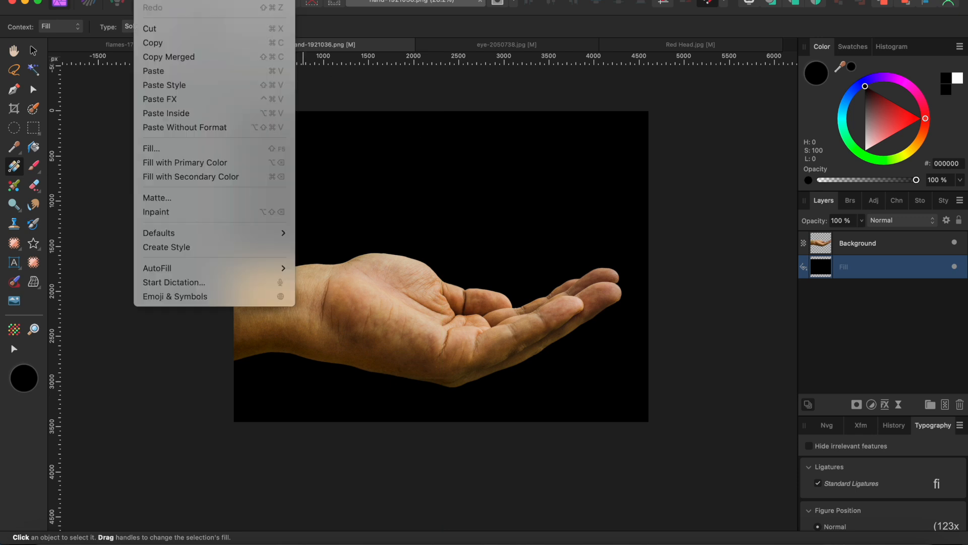
{"action": "left_click", "coordinate": [152, 70]}
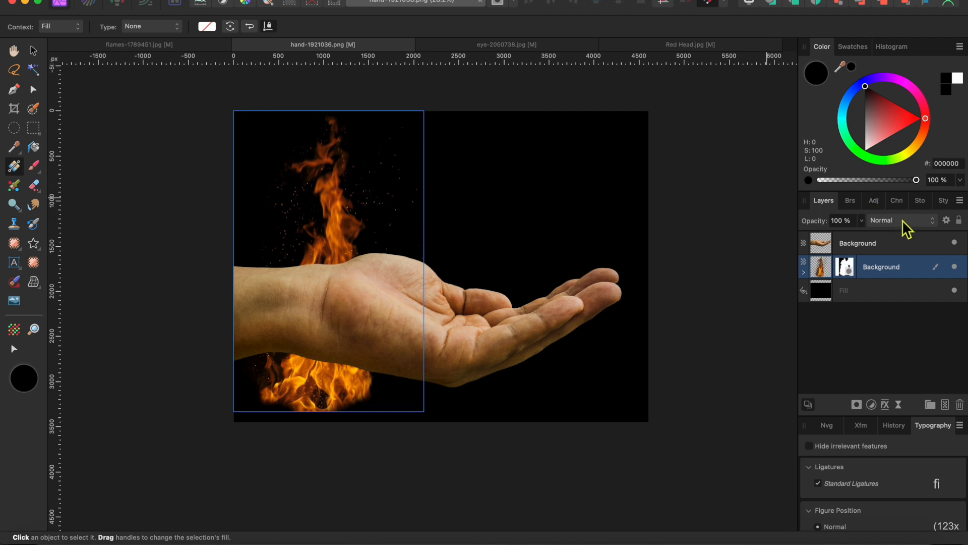
{"action": "left_click_drag", "start_coordinate": [912, 263], "coordinate": [862, 234]}
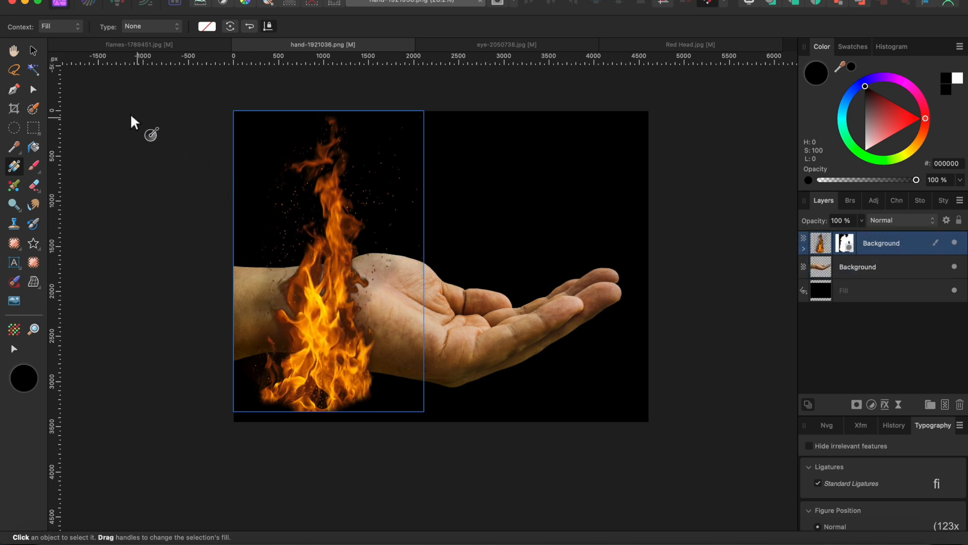
Scale down the flames layer proportionally and place it so the fire rises from the palm almost to the canvas's upper edge.
{"action": "left_click", "coordinate": [33, 51]}
{"action": "left_click_drag", "start_coordinate": [233, 111], "coordinate": [310, 232]}
{"action": "left_click_drag", "start_coordinate": [378, 346], "coordinate": [499, 250]}
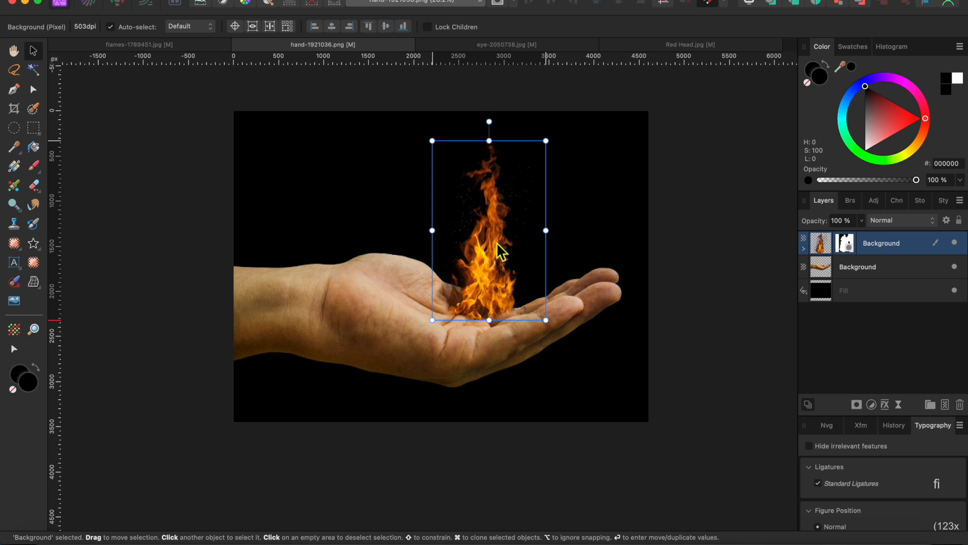
{"action": "left_click_drag", "start_coordinate": [432, 142], "coordinate": [420, 121]}
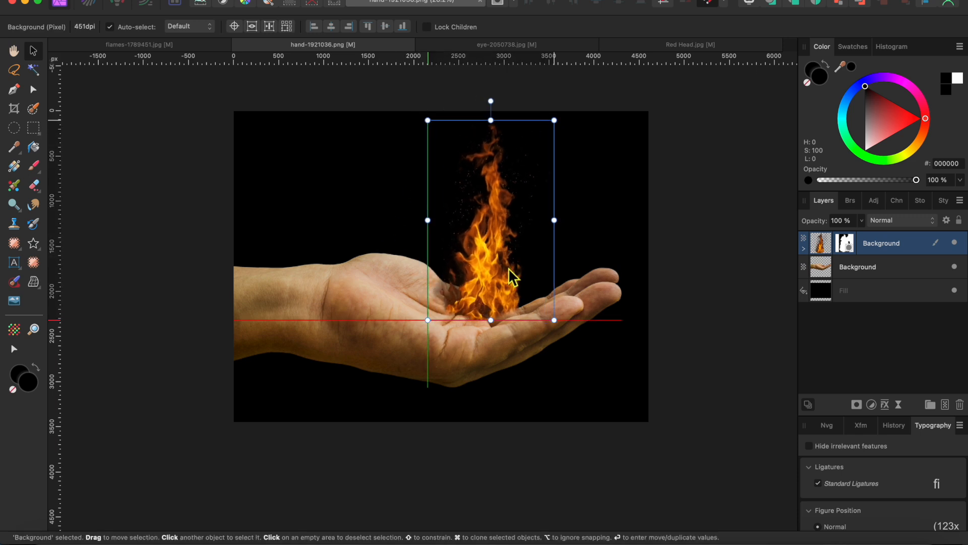
Paint black along the flames' hard bottom edge with a 156.9 px brush at 25% hardness to blend the fire into the palm.
{"action": "scroll", "coordinate": [472, 298], "scroll_direction": "up", "scroll_amount": 5}
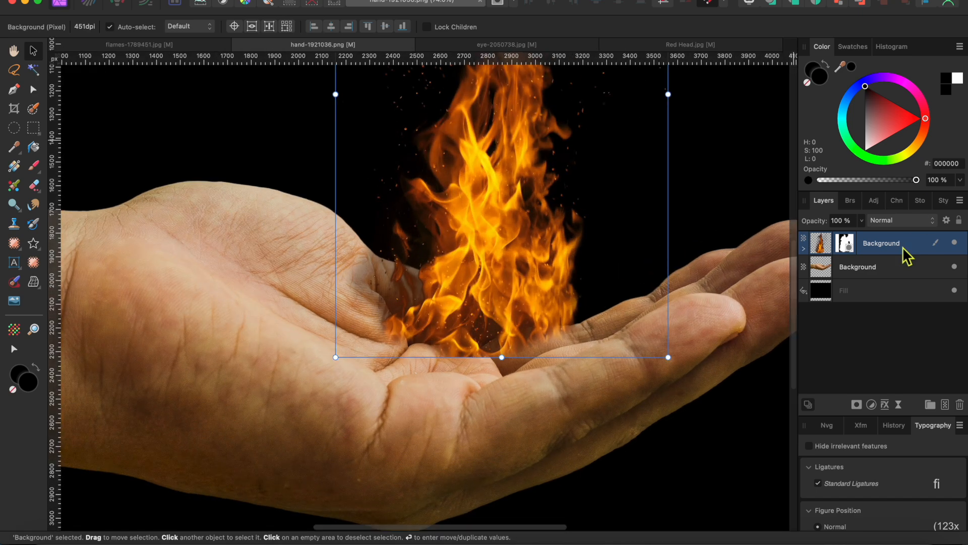
{"action": "left_click", "coordinate": [33, 167]}
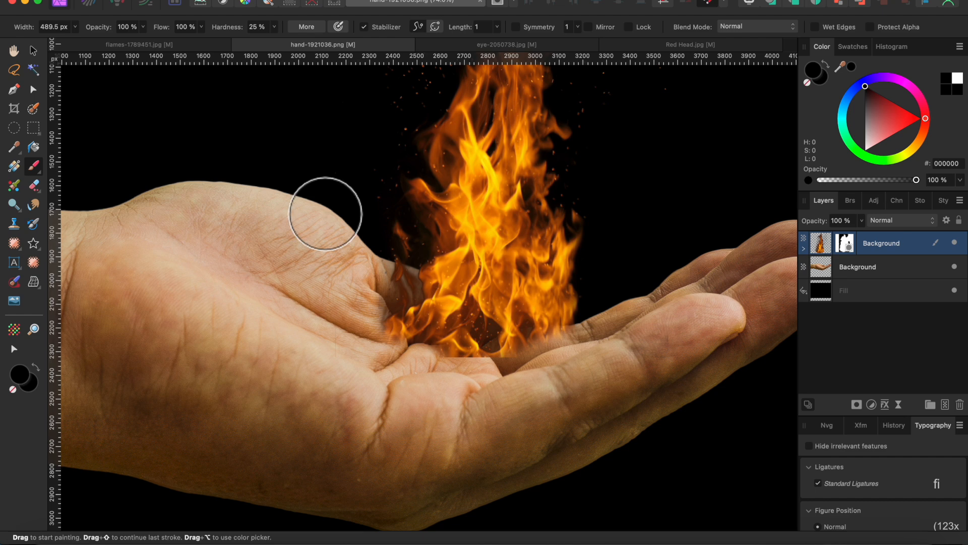
{"action": "scroll", "coordinate": [614, 271], "scroll_direction": "up", "scroll_amount": 1}
{"action": "scroll", "coordinate": [615, 271], "scroll_direction": "up", "scroll_amount": 3}
{"action": "scroll", "coordinate": [615, 271], "scroll_direction": "right", "scroll_amount": 2}
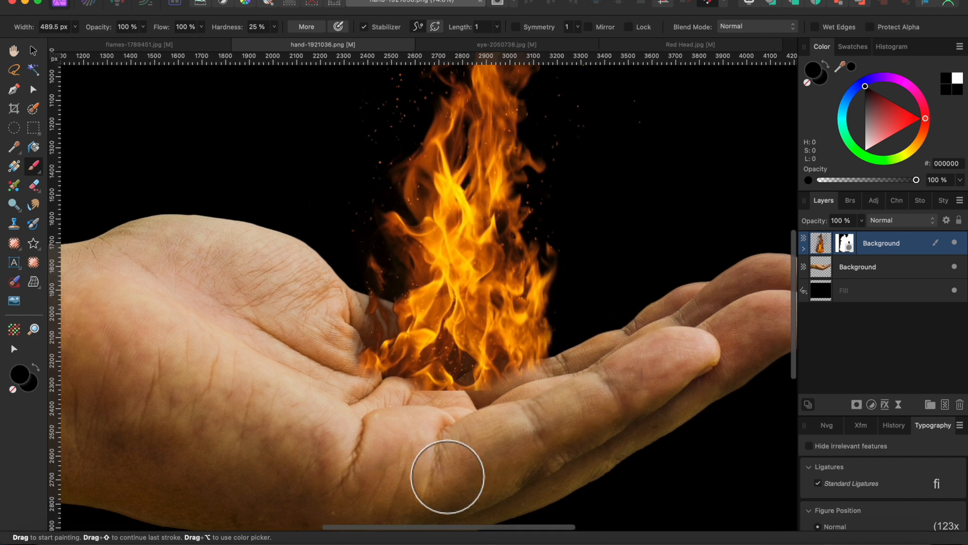
{"action": "key", "text": "bracketleft"}
{"action": "key", "text": "bracketleft"}
{"action": "key", "text": "bracketleft"}
{"action": "key", "text": "bracketleft"}
{"action": "key", "text": "bracketleft"}
{"action": "key", "text": "bracketleft"}
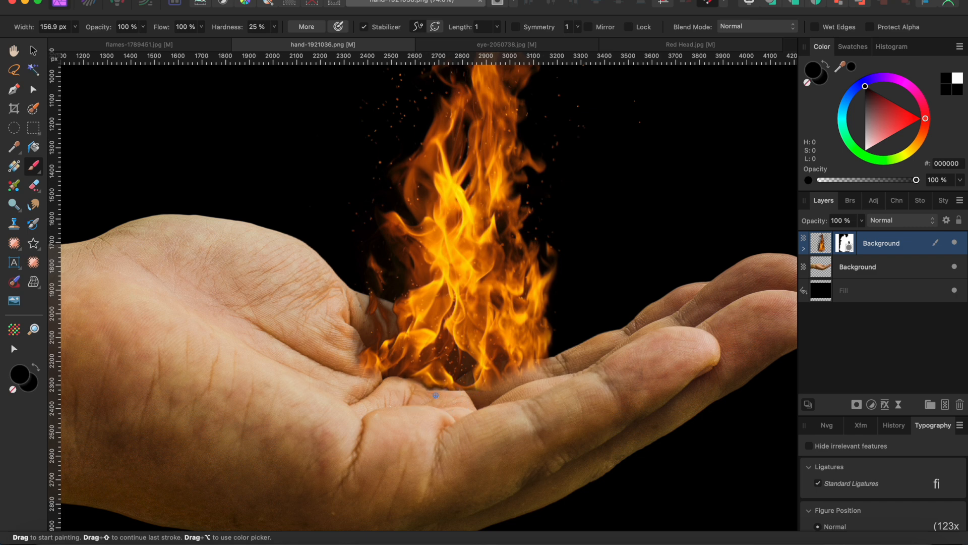
{"action": "scroll", "coordinate": [565, 363], "scroll_direction": "up", "scroll_amount": 5}
{"action": "scroll", "coordinate": [564, 364], "scroll_direction": "right", "scroll_amount": 2}
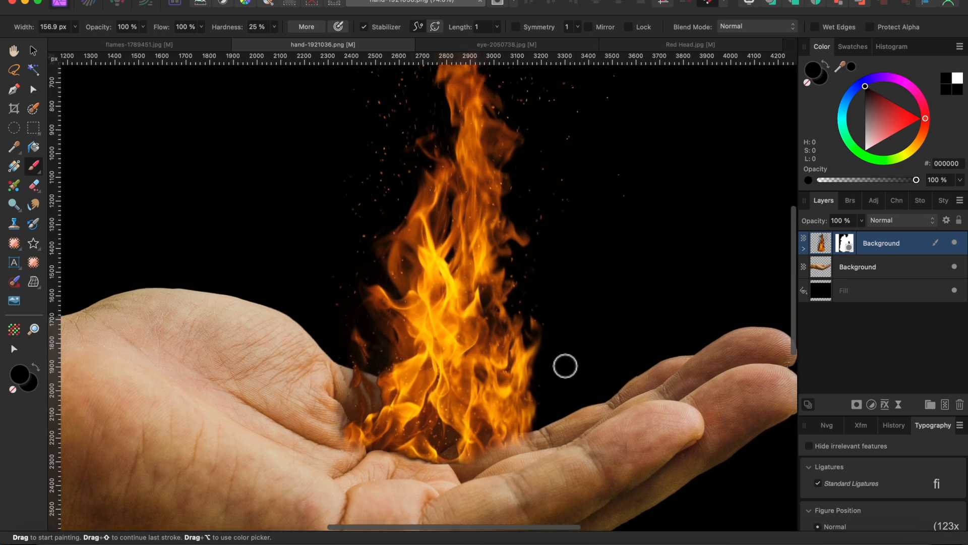
{"action": "scroll", "coordinate": [548, 331], "scroll_direction": "down", "scroll_amount": 5}
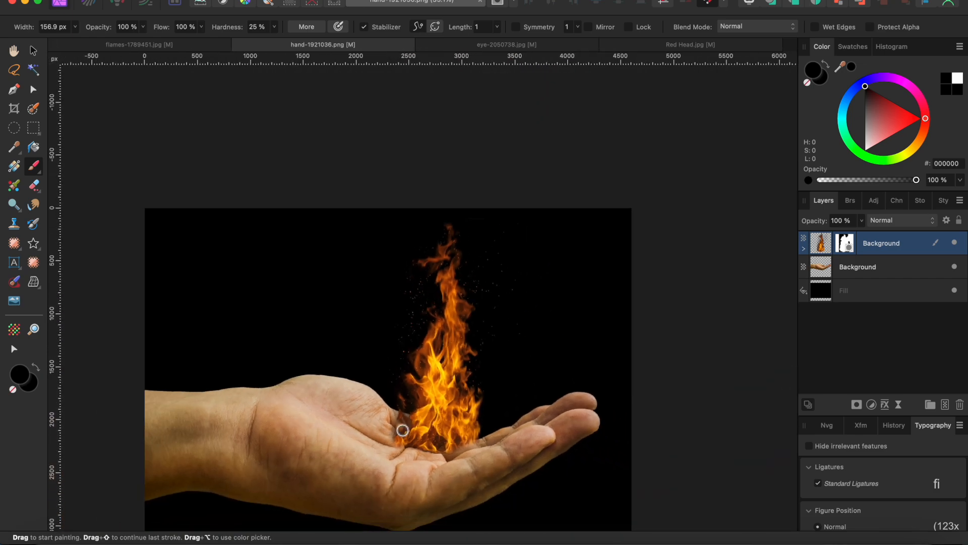
{"action": "scroll", "coordinate": [402, 431], "scroll_direction": "down", "scroll_amount": 3}
{"action": "scroll", "coordinate": [403, 430], "scroll_direction": "left", "scroll_amount": 3}
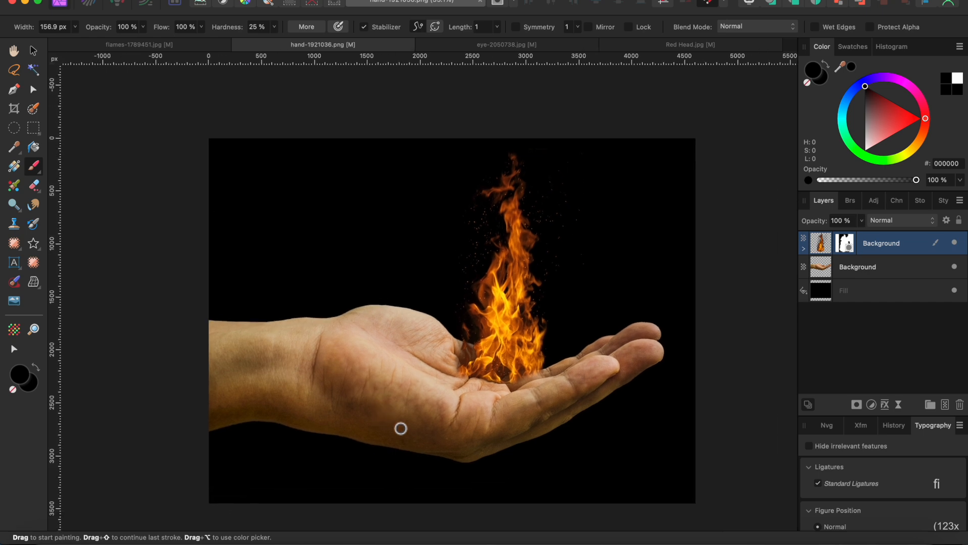
{"action": "scroll", "coordinate": [400, 428], "scroll_direction": "up", "scroll_amount": 3}
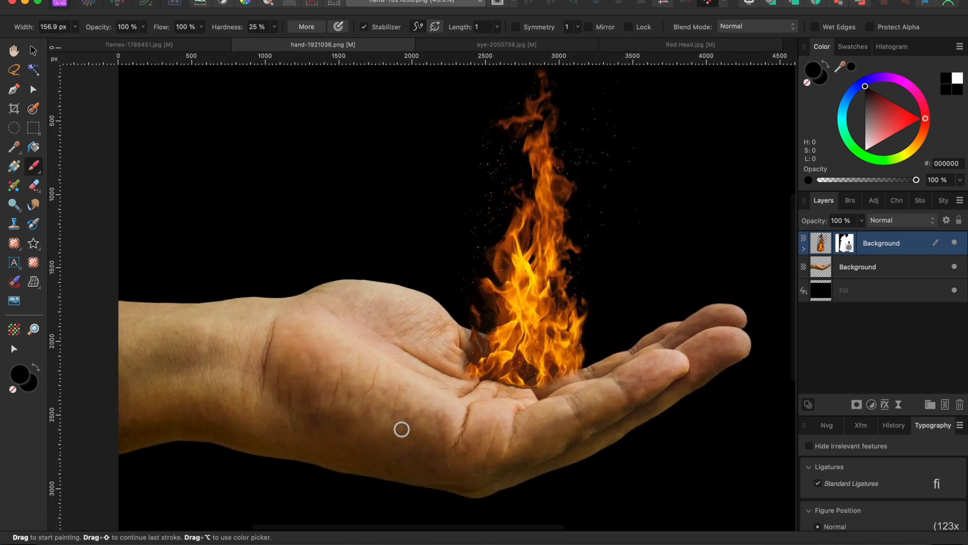